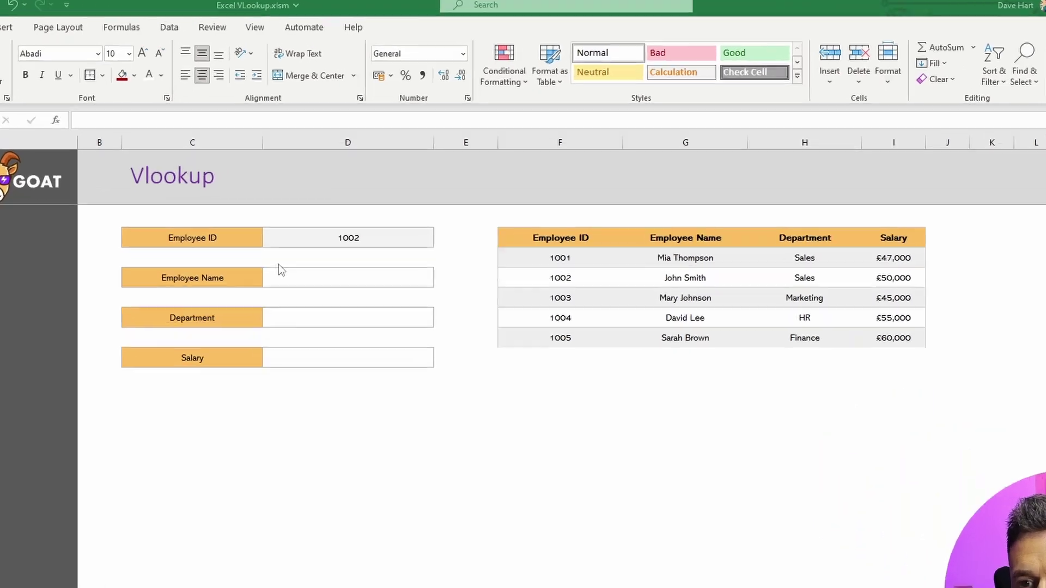
Start D5's formula as =vlookup(D3,F3:I8, leaving the column number still to enter
{"action": "left_click", "coordinate": [296, 273]}
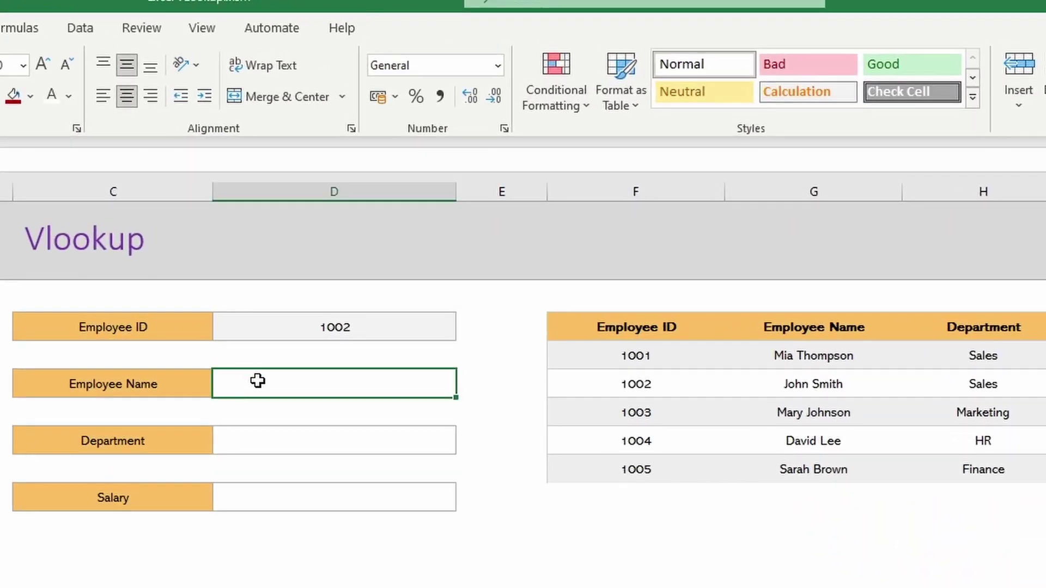
{"action": "type", "text": "=vlookup("}
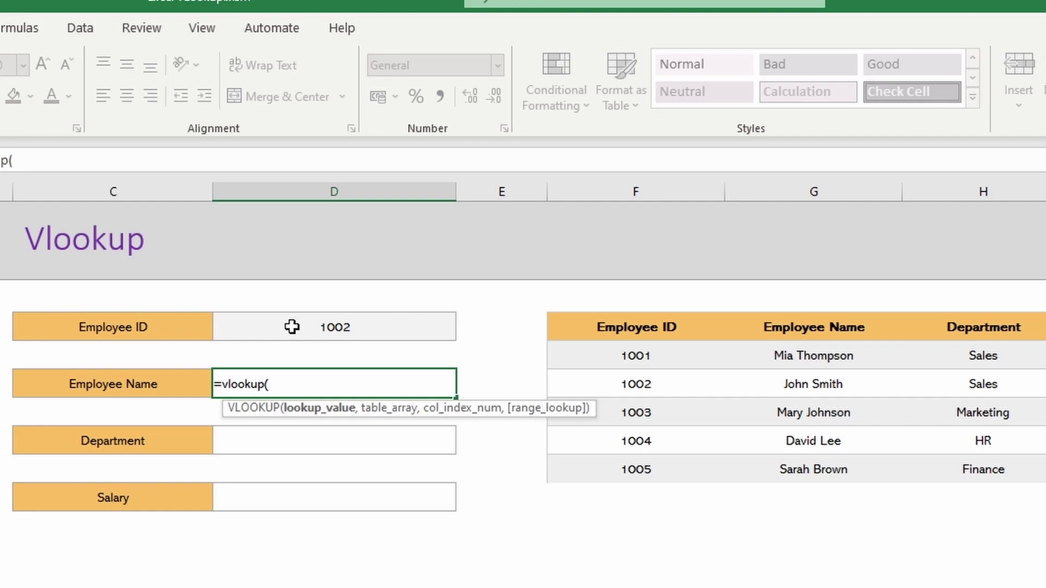
{"action": "left_click", "coordinate": [292, 326]}
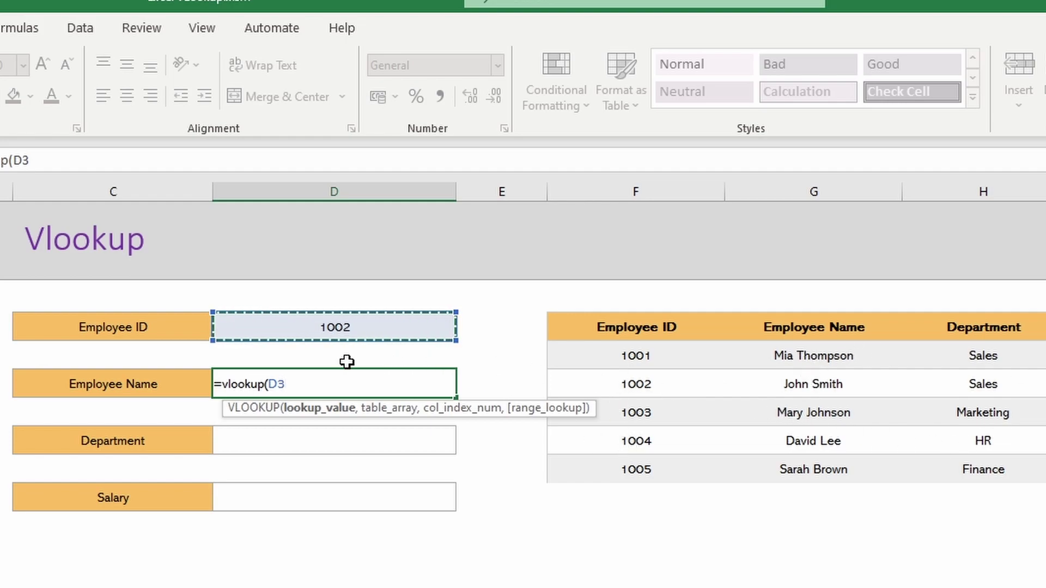
{"action": "type", "text": ","}
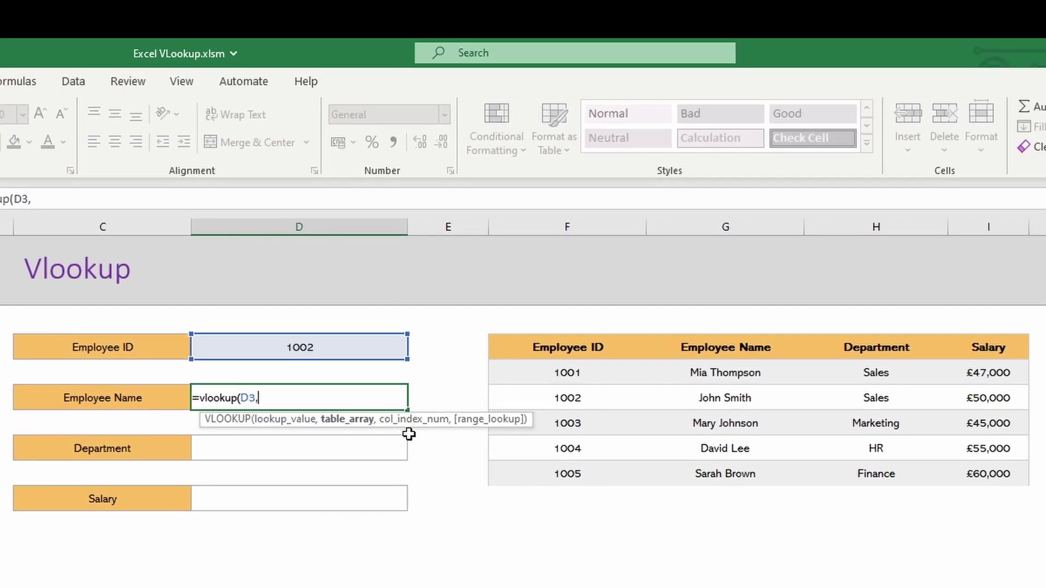
{"action": "left_click_drag", "start_coordinate": [554, 352], "coordinate": [961, 473]}
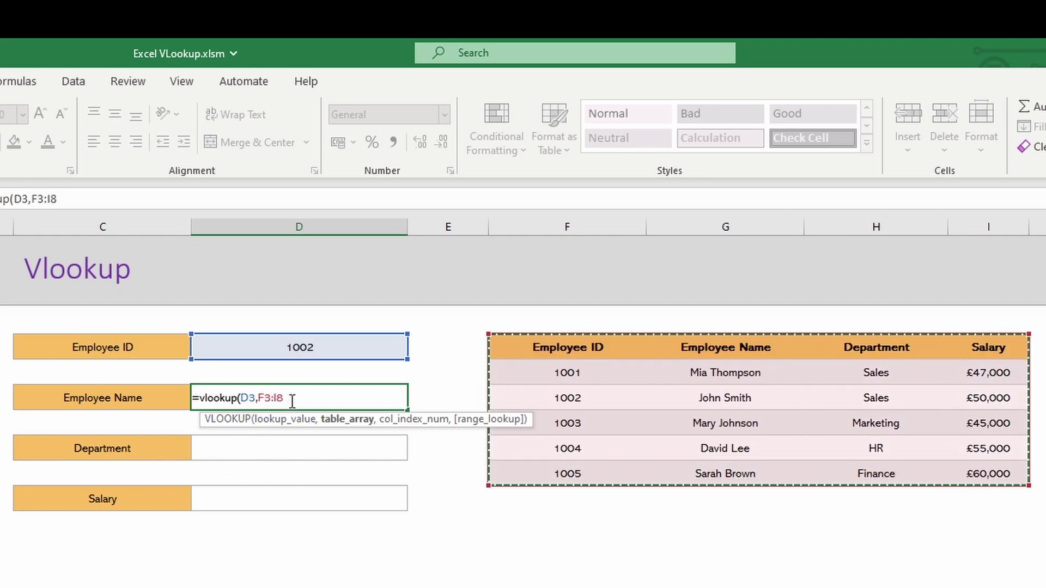
{"action": "type", "text": ","}
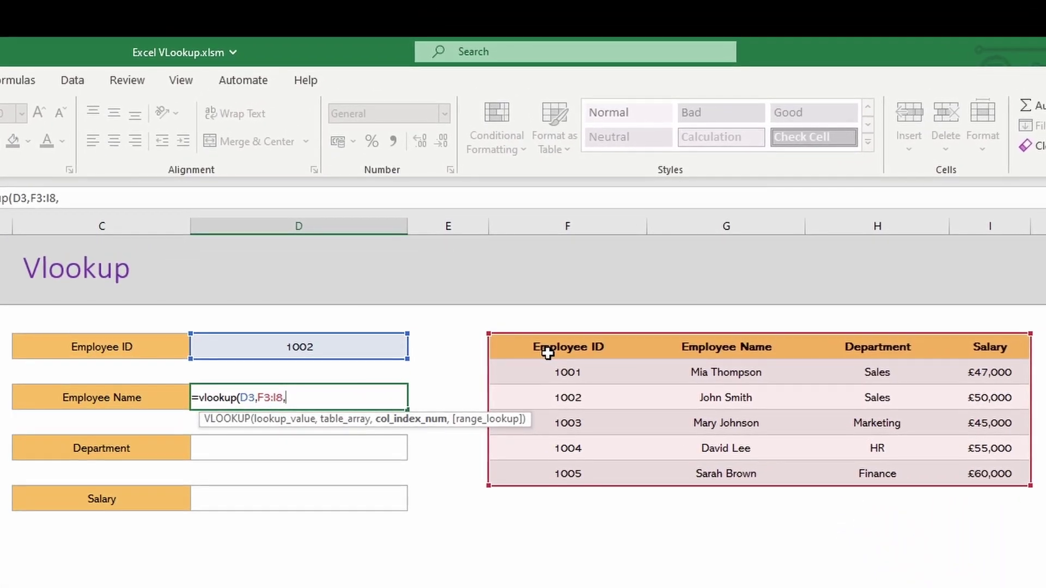
Finish D5 as =VLOOKUP(D3,F3:I8,2,0) so the Employee Name shows John Smith
{"action": "type", "text": "2"}
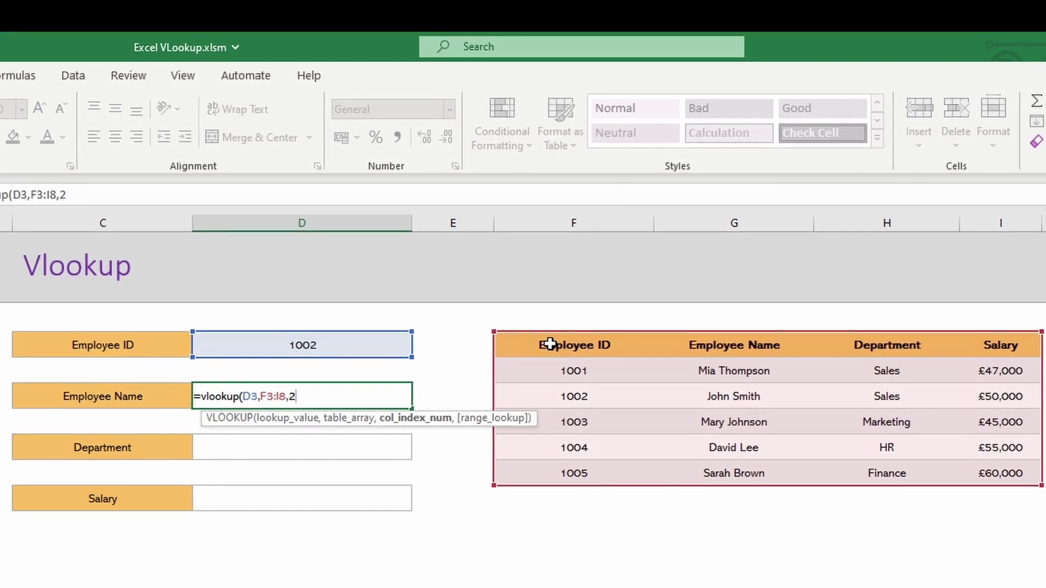
{"action": "type", "text": ","}
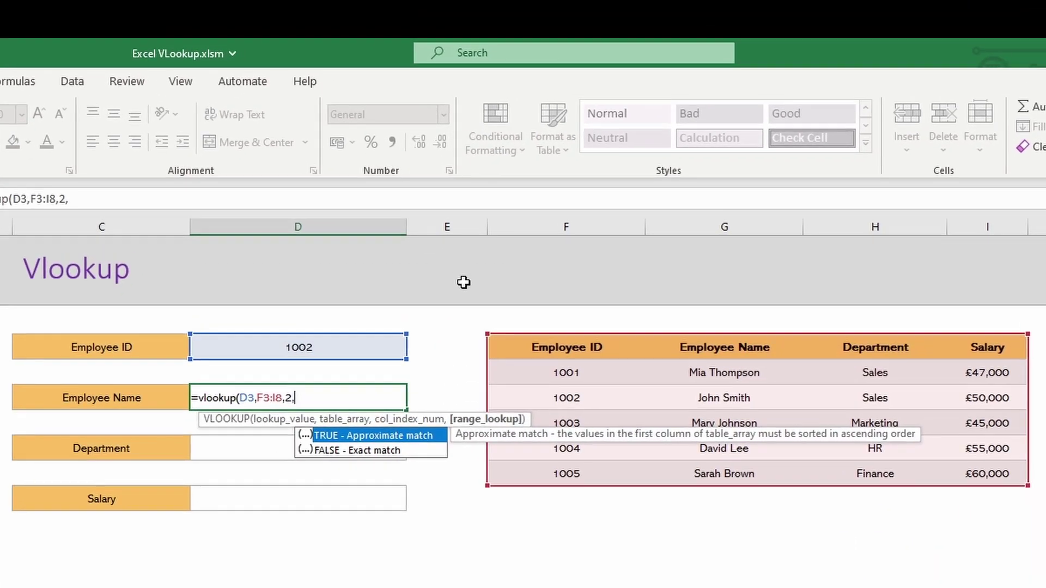
{"action": "type", "text": "0"}
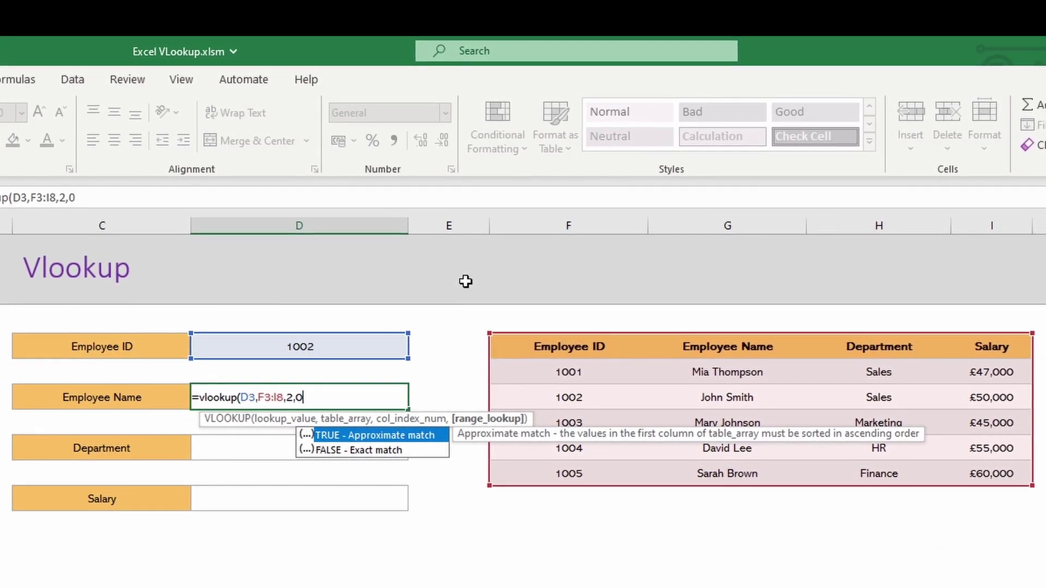
{"action": "type", "text": ")"}
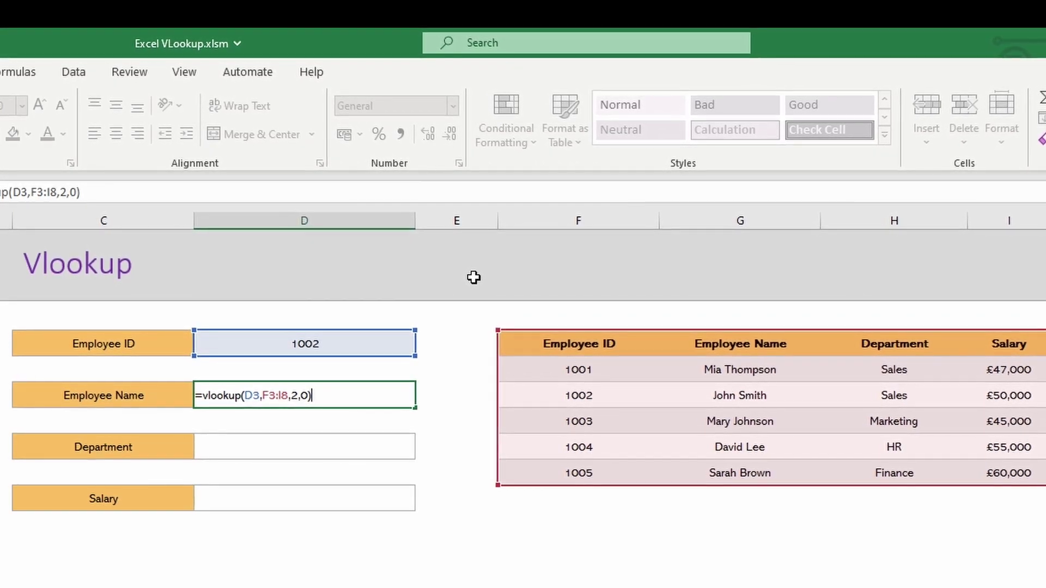
{"action": "key", "text": "Return"}
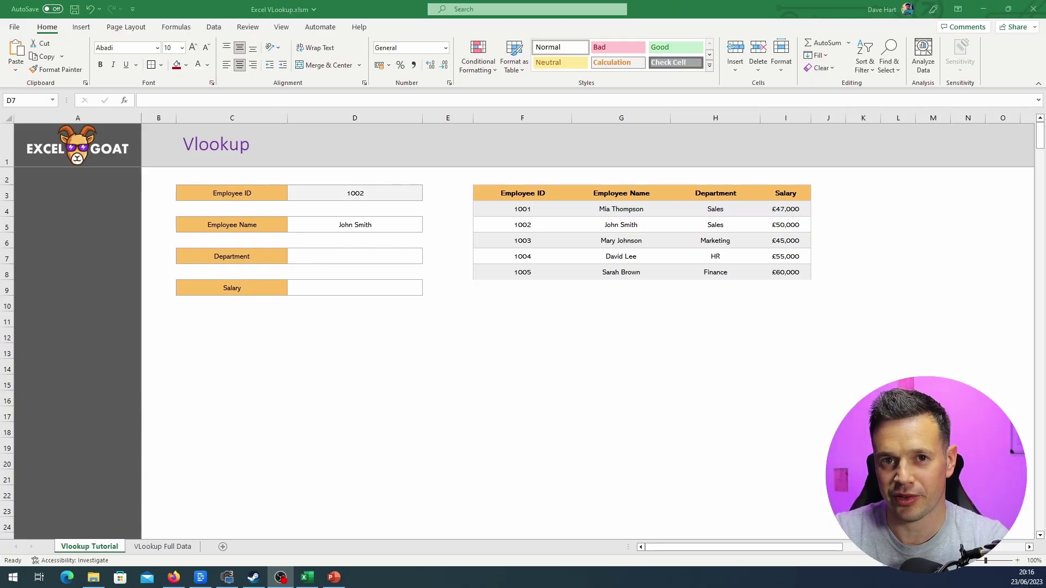
Copy the Employee Name lookup formula from D5 into the Department cell D7
{"action": "left_click", "coordinate": [359, 224]}
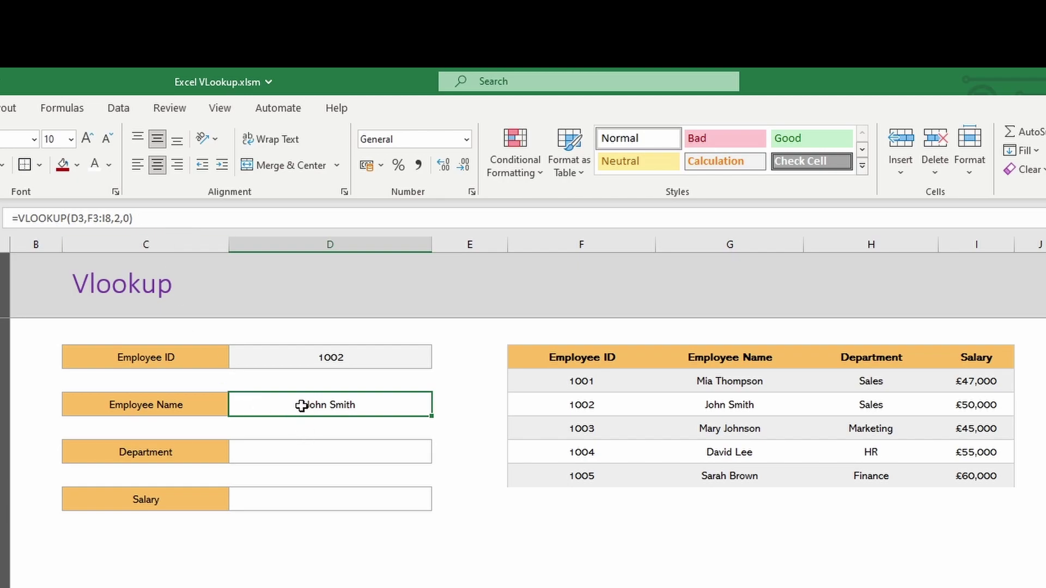
{"action": "left_click_drag", "start_coordinate": [146, 221], "coordinate": [12, 219]}
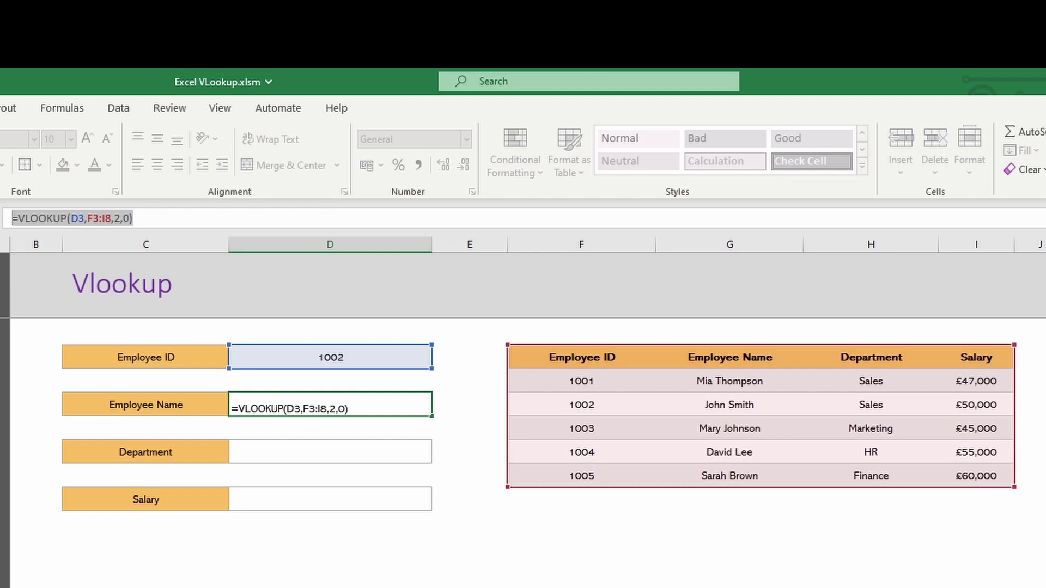
{"action": "key", "text": "ctrl+c"}
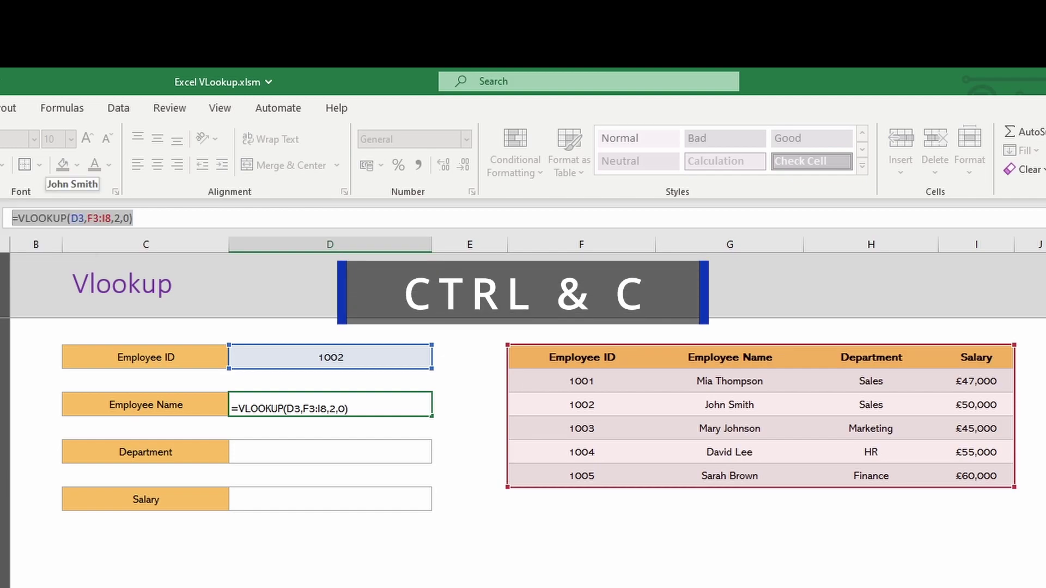
{"action": "key", "text": "Escape"}
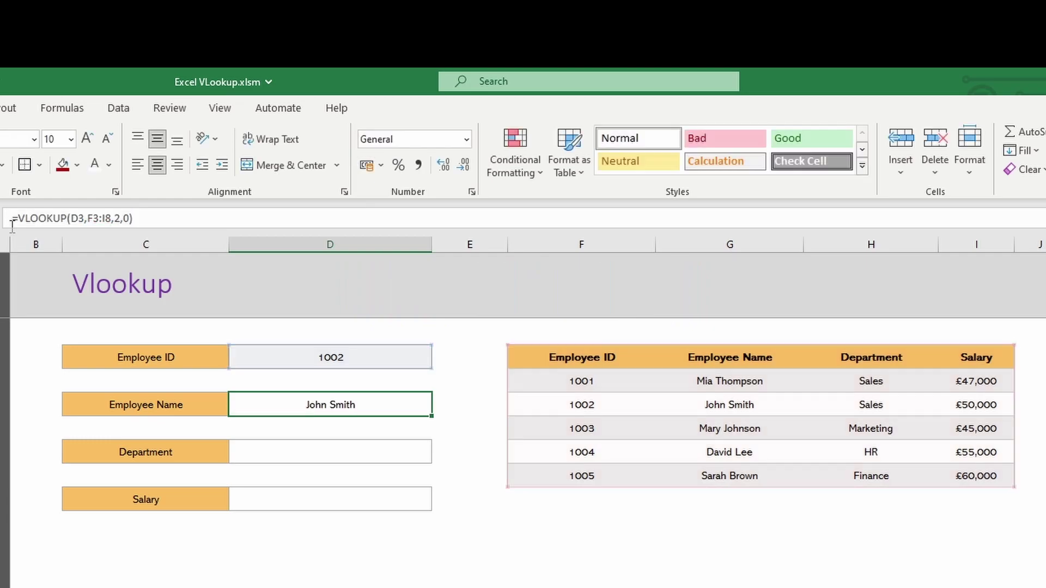
{"action": "left_click", "coordinate": [321, 447]}
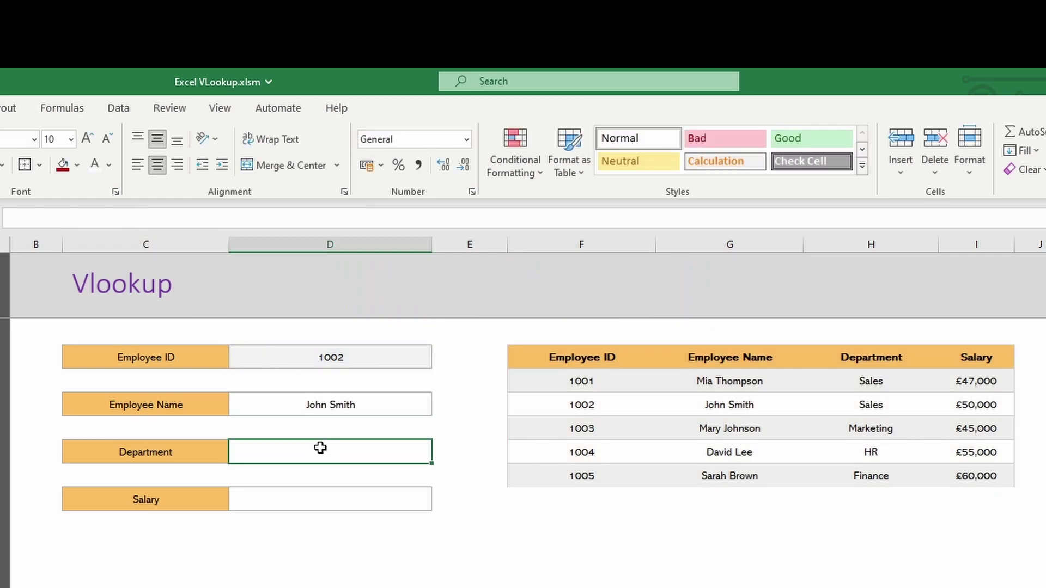
{"action": "left_click", "coordinate": [61, 219]}
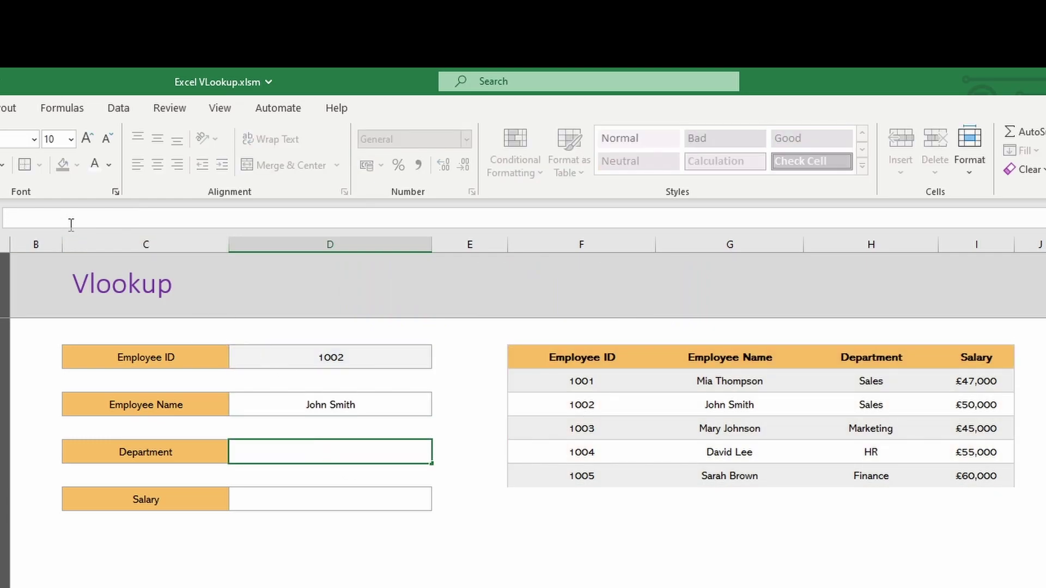
{"action": "key", "text": "ctrl+v"}
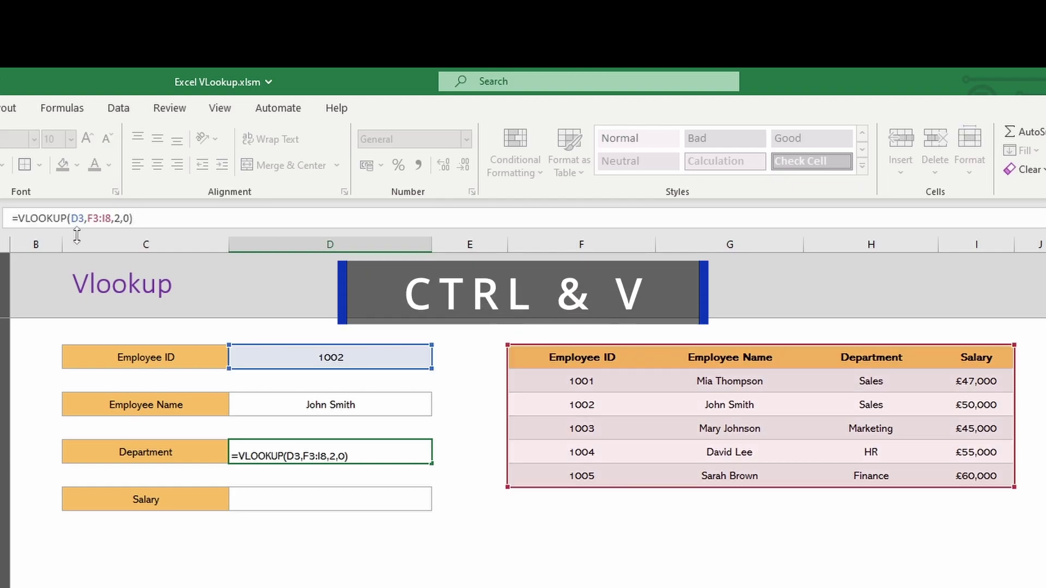
{"action": "key", "text": "Return"}
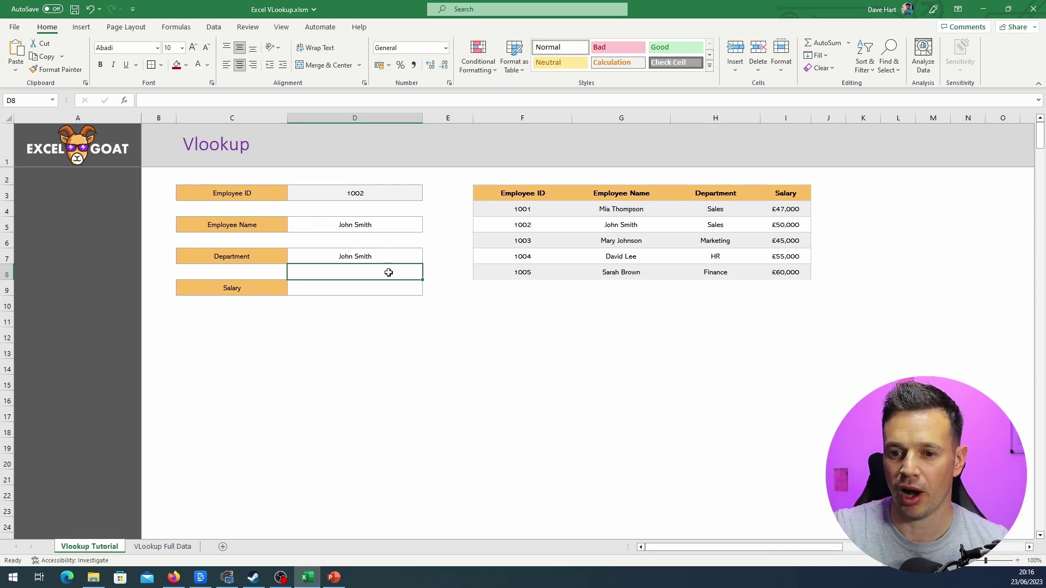
Change the Department formula's column index to 3 so it returns Sales
{"action": "left_click", "coordinate": [363, 255]}
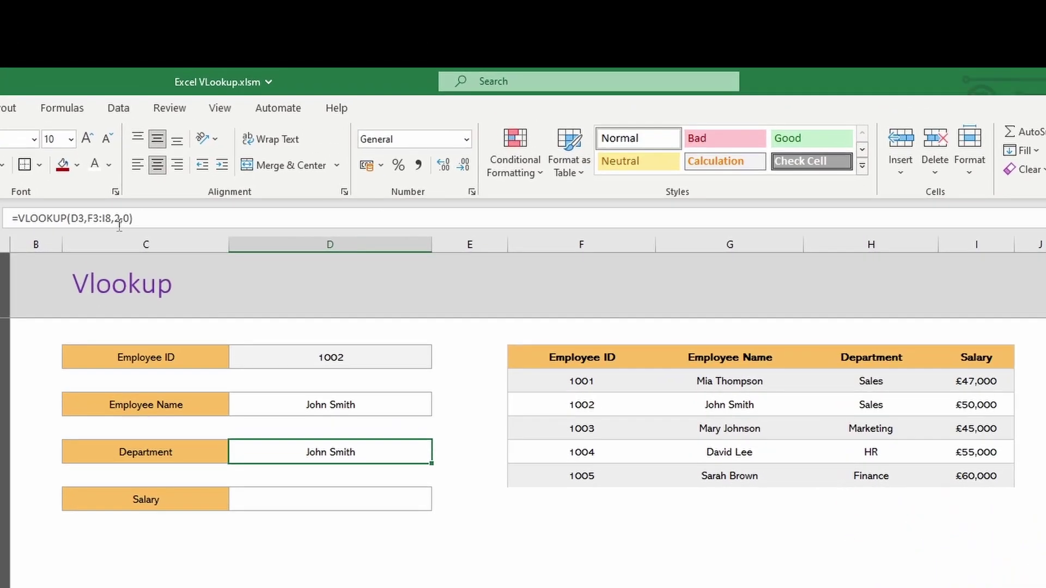
{"action": "left_click", "coordinate": [119, 221]}
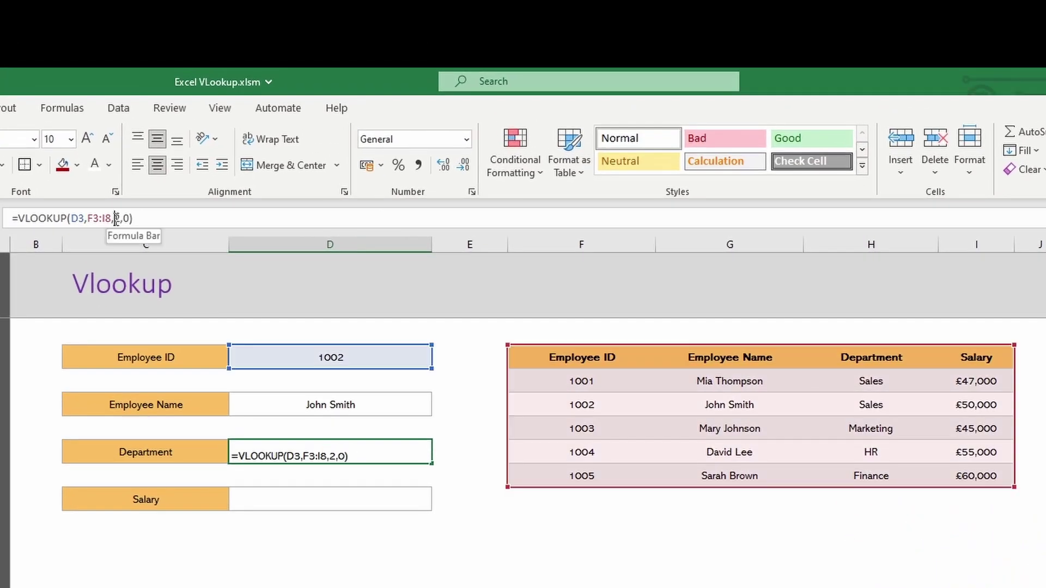
{"action": "key", "text": "BackSpace"}
{"action": "type", "text": "3"}
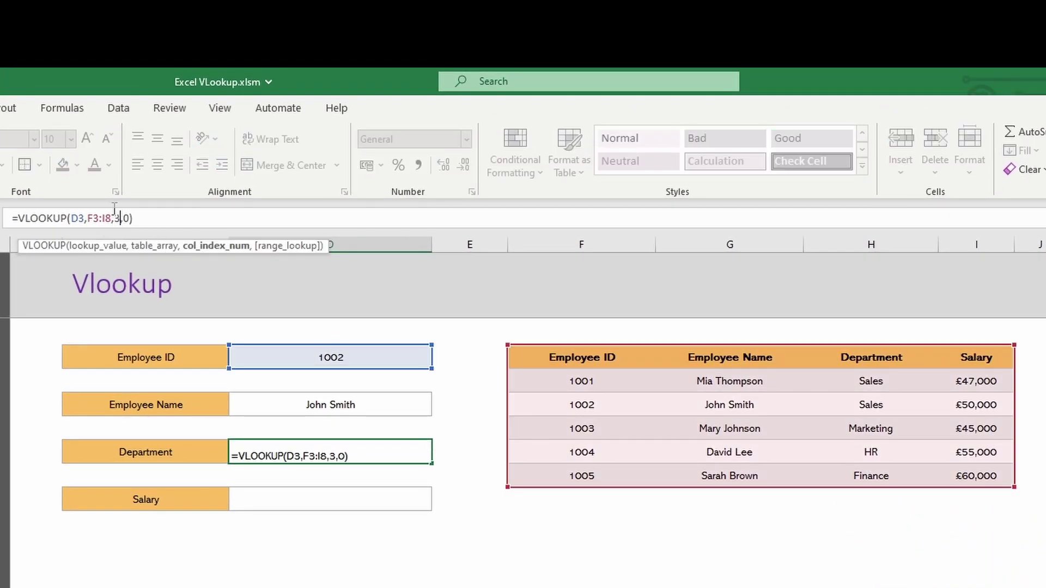
{"action": "key", "text": "Return"}
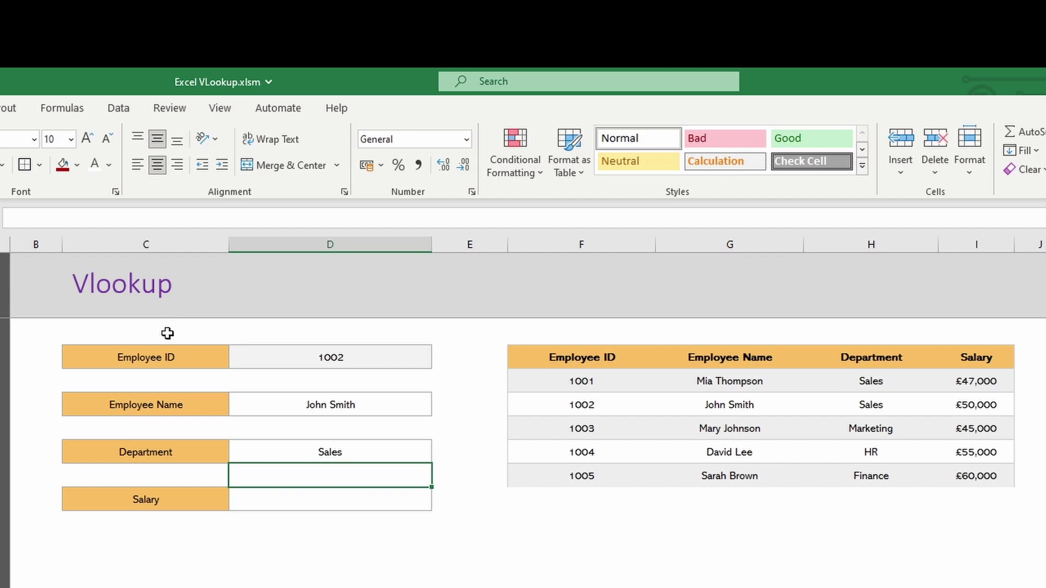
Paste the lookup into the Salary cell with column index 4, returning £50,000
{"action": "left_click", "coordinate": [278, 454]}
{"action": "left_click_drag", "start_coordinate": [146, 221], "coordinate": [12, 219]}
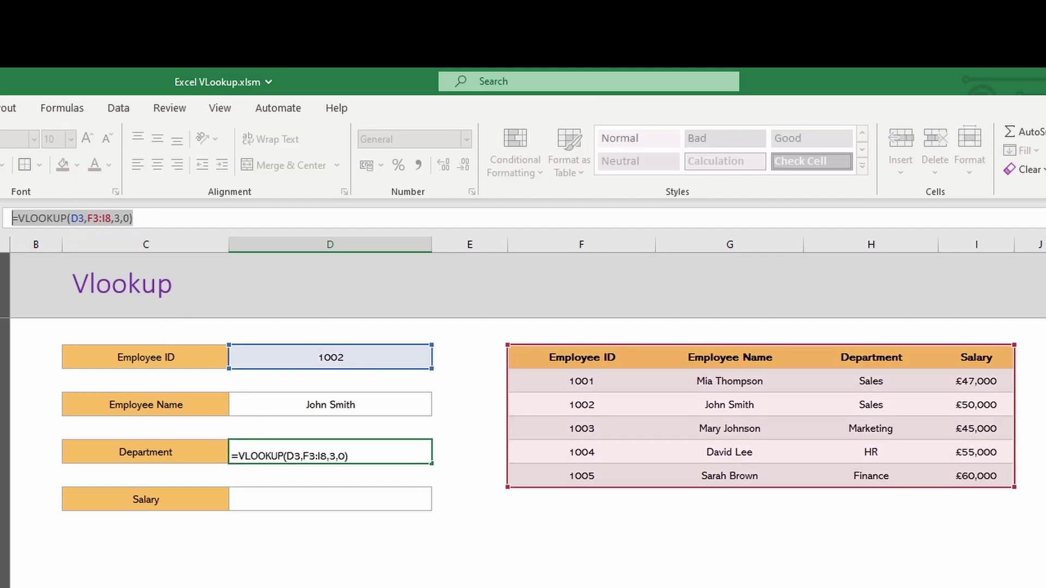
{"action": "key", "text": "Escape"}
{"action": "left_click", "coordinate": [357, 499]}
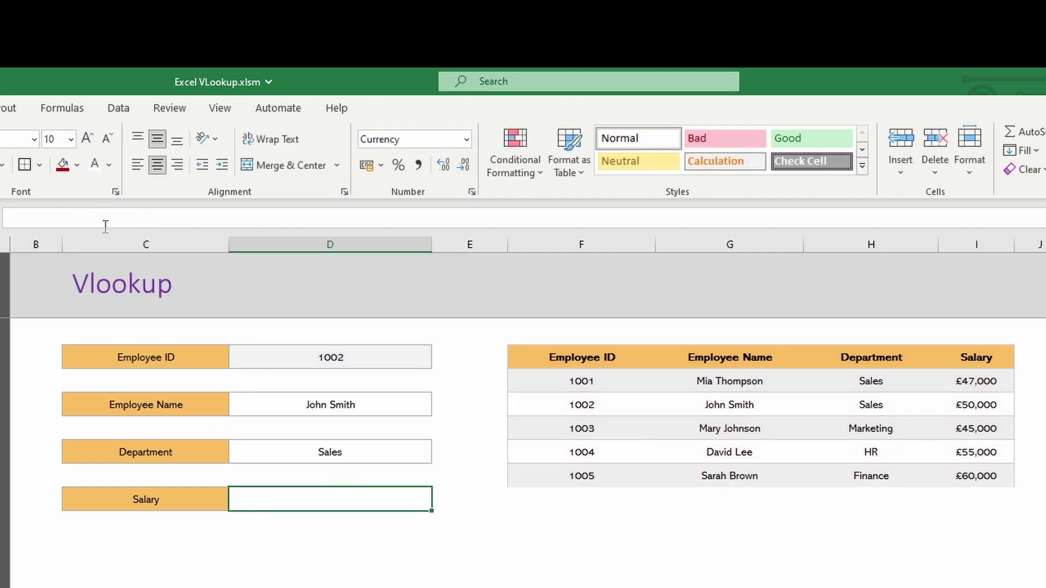
{"action": "left_click", "coordinate": [101, 218]}
{"action": "key", "text": "ctrl+v"}
{"action": "left_click", "coordinate": [119, 220]}
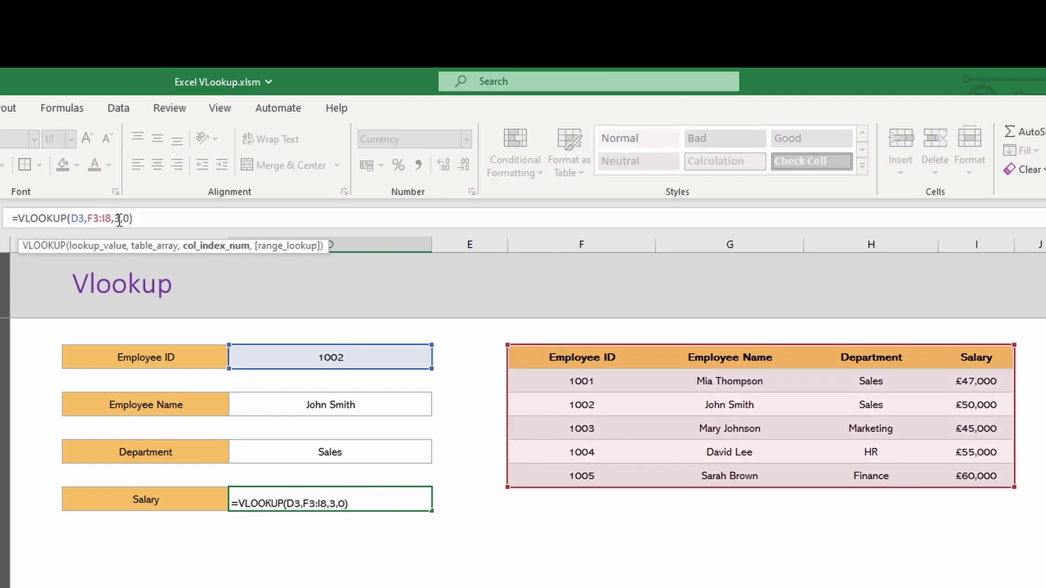
{"action": "key", "text": "BackSpace"}
{"action": "type", "text": "4"}
{"action": "key", "text": "Return"}
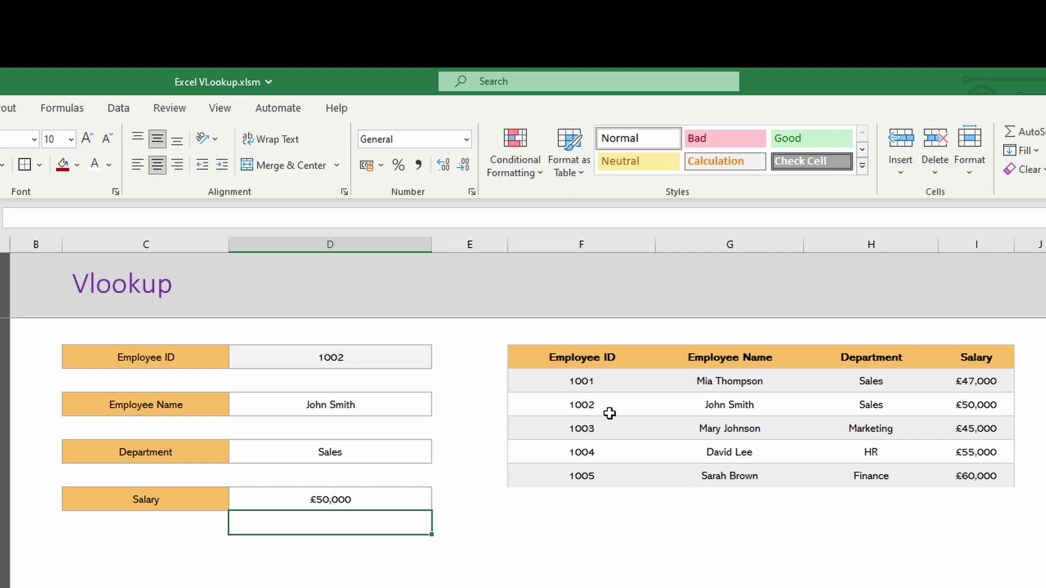
Check employee 1002's table row: its name, Sales department and £50,000 salary
{"action": "left_click", "coordinate": [593, 402]}
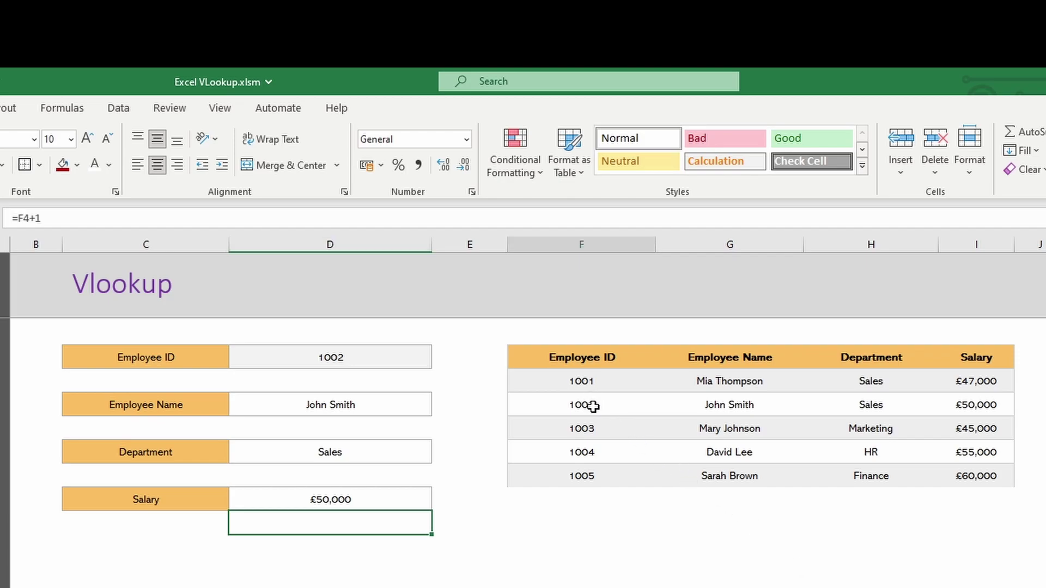
{"action": "left_click", "coordinate": [729, 405]}
{"action": "left_click", "coordinate": [878, 405]}
{"action": "left_click", "coordinate": [977, 406]}
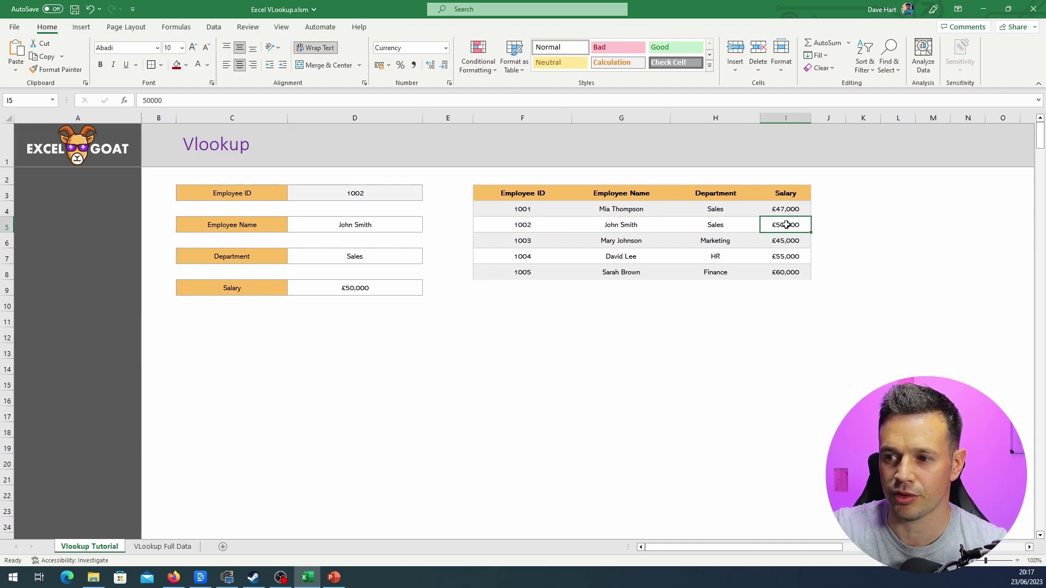
{"action": "left_click", "coordinate": [355, 194]}
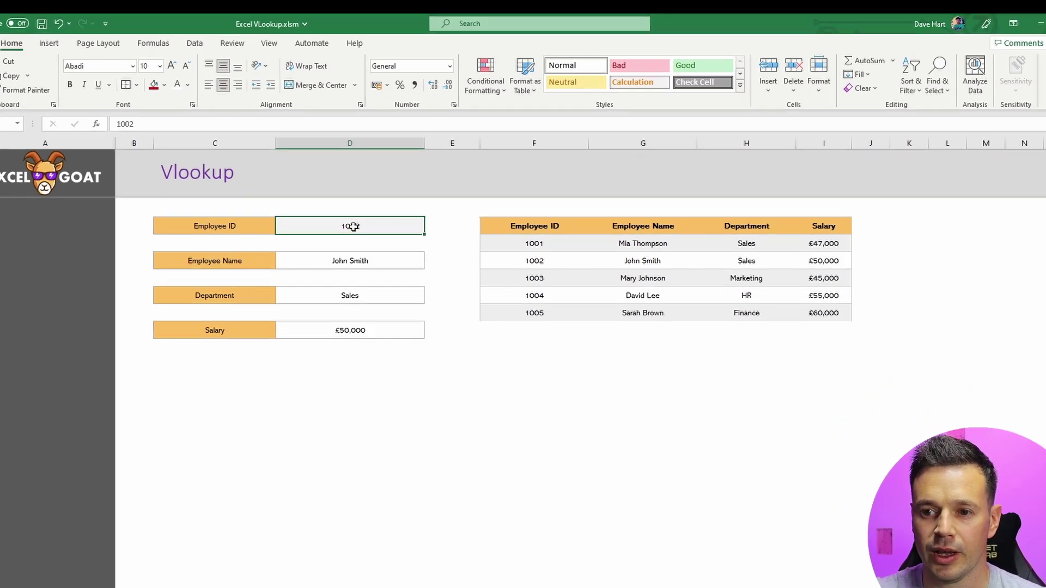
{"action": "type", "text": "1"}
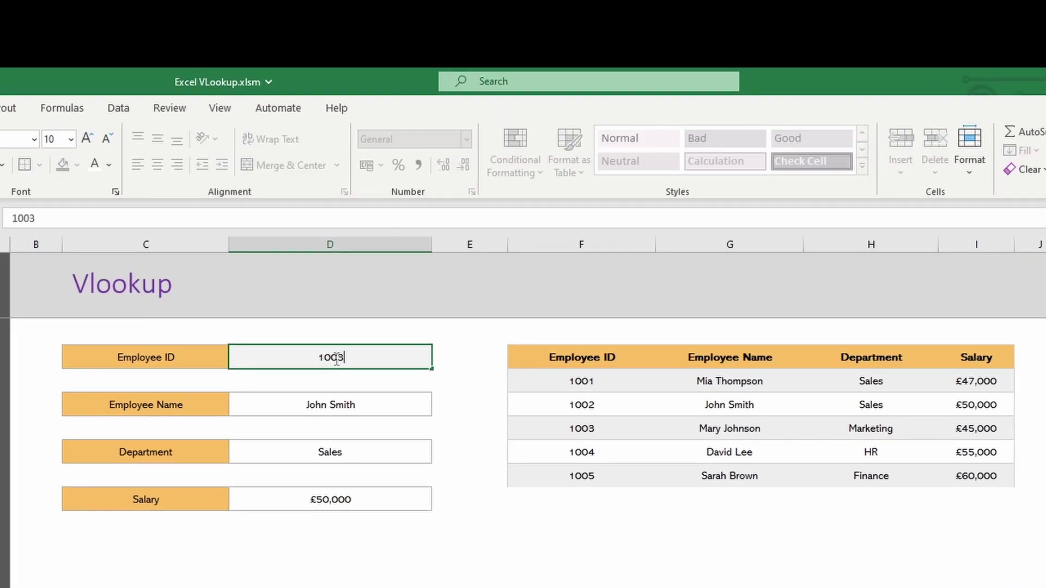
{"action": "key", "text": "Return"}
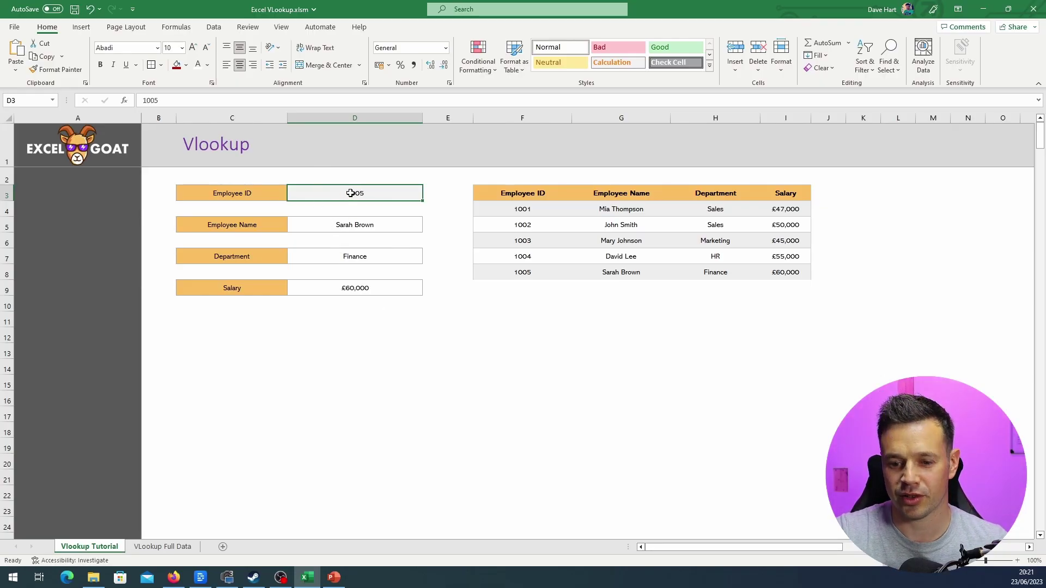
{"action": "type", "text": "1003"}
{"action": "key", "text": "Return"}
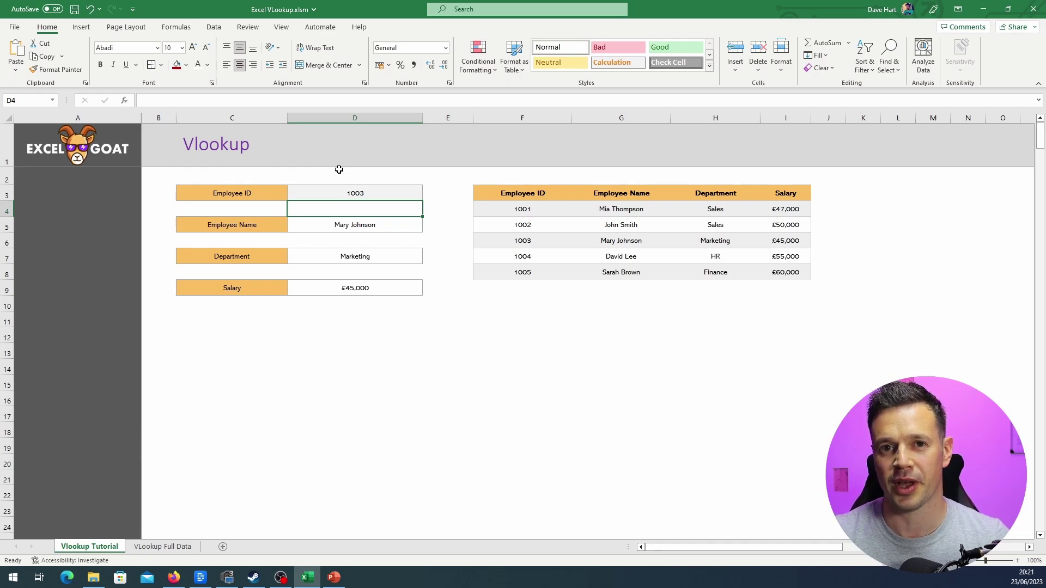
{"action": "key", "text": "Up"}
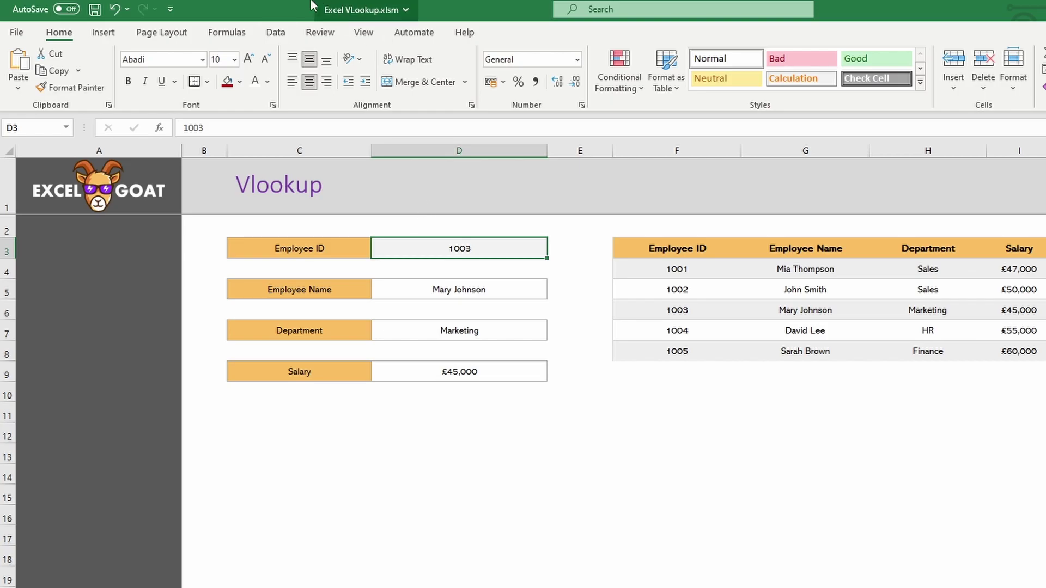
Add List data validation to D3 with source =$F$4:$F$8, then test the drop-down
{"action": "left_click", "coordinate": [279, 32]}
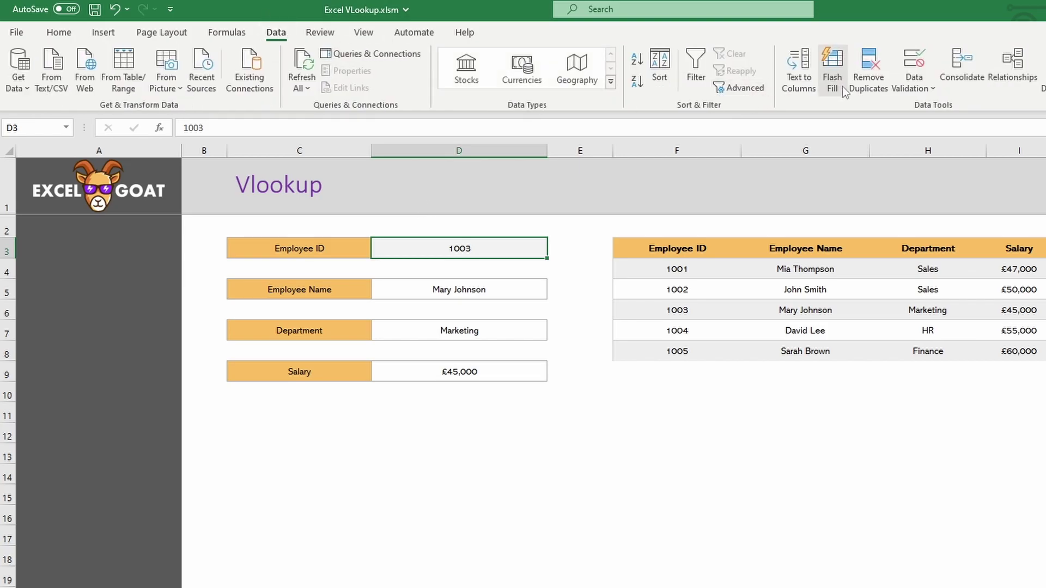
{"action": "left_click", "coordinate": [917, 87]}
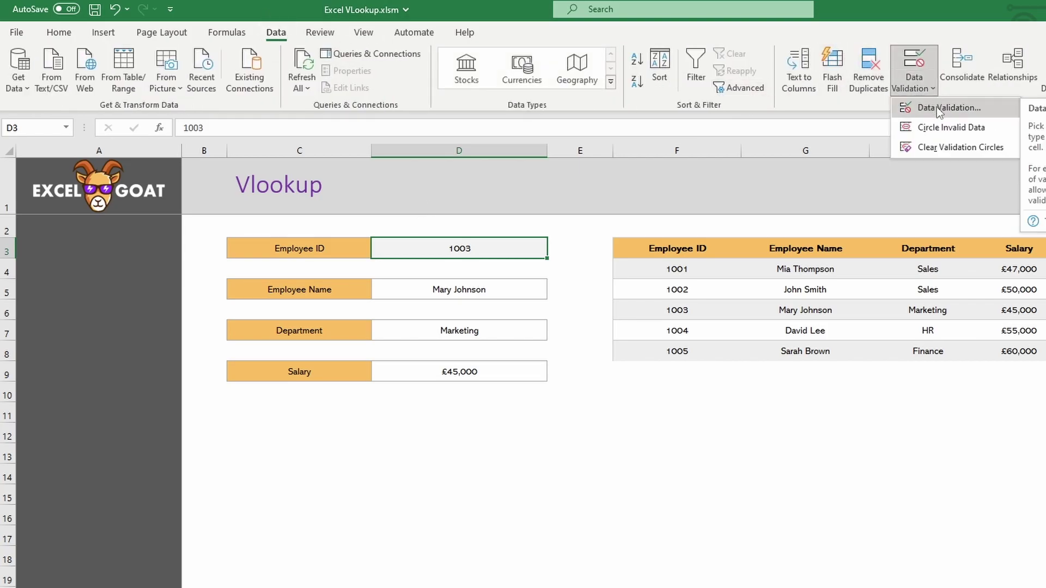
{"action": "left_click", "coordinate": [934, 108]}
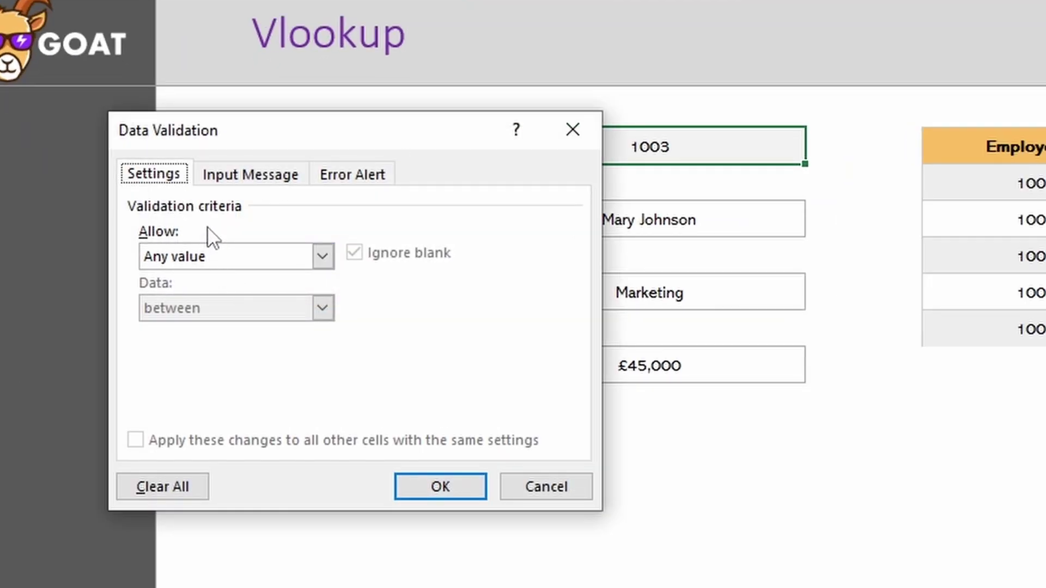
{"action": "left_click", "coordinate": [324, 256]}
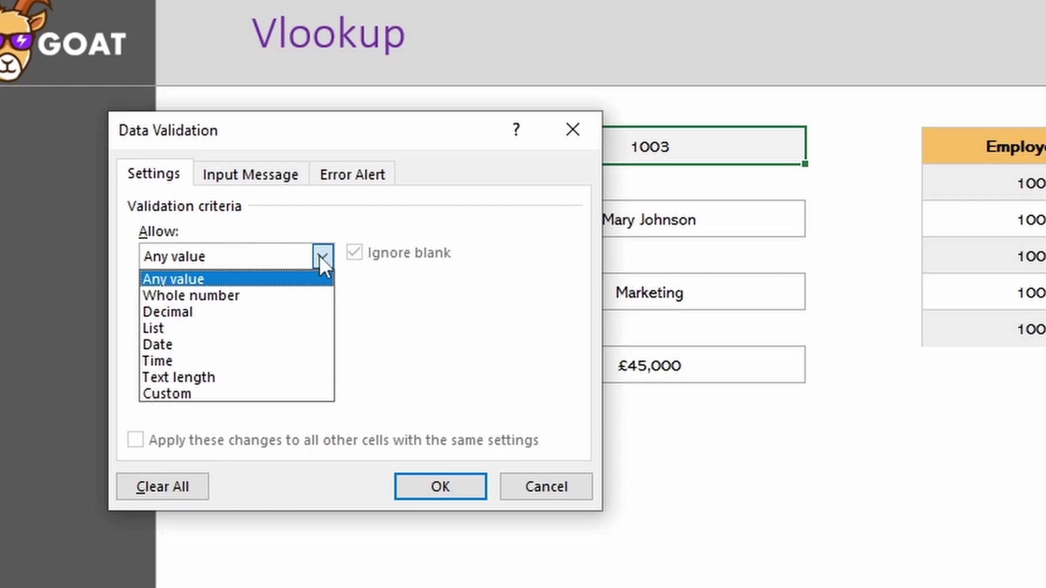
{"action": "left_click", "coordinate": [177, 324]}
{"action": "left_click", "coordinate": [197, 359]}
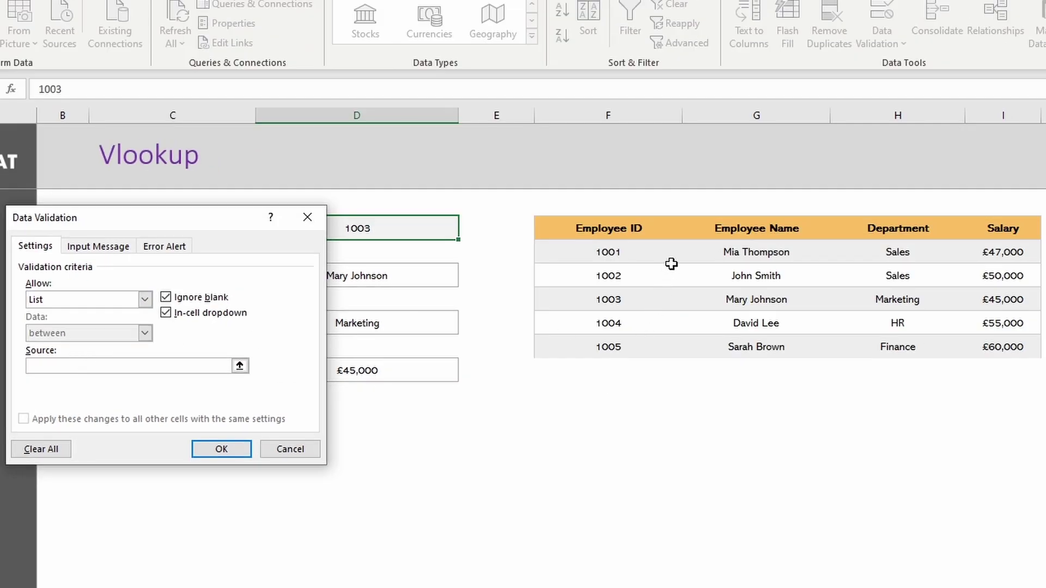
{"action": "left_click_drag", "start_coordinate": [608, 251], "coordinate": [610, 346]}
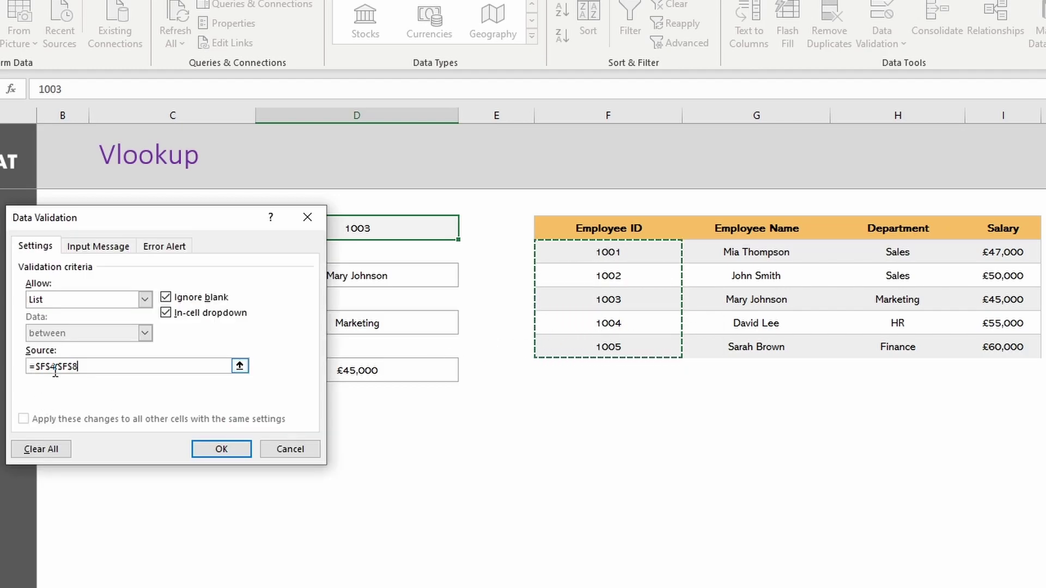
{"action": "left_click", "coordinate": [218, 449]}
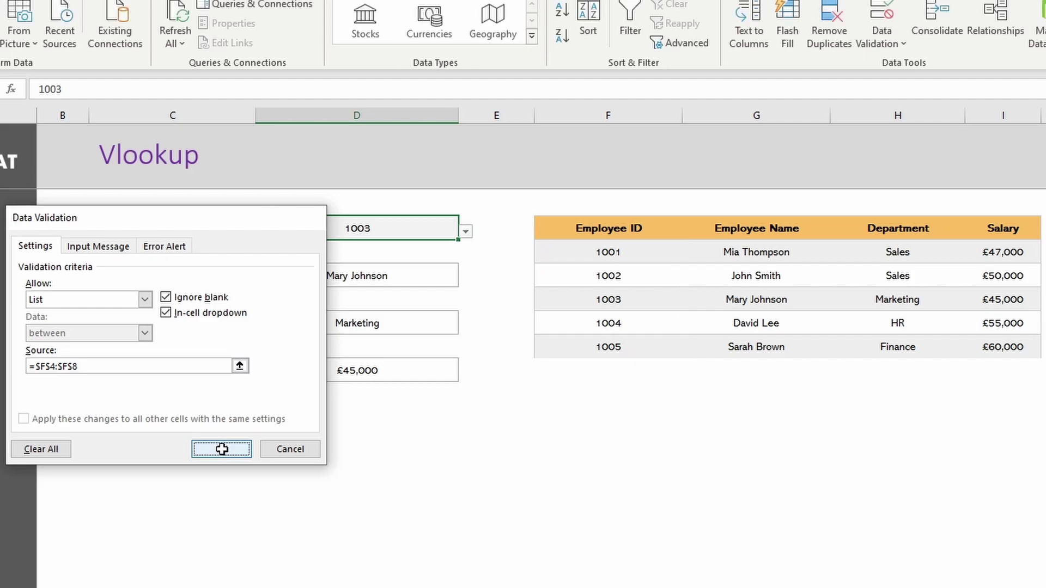
{"action": "left_click", "coordinate": [465, 231]}
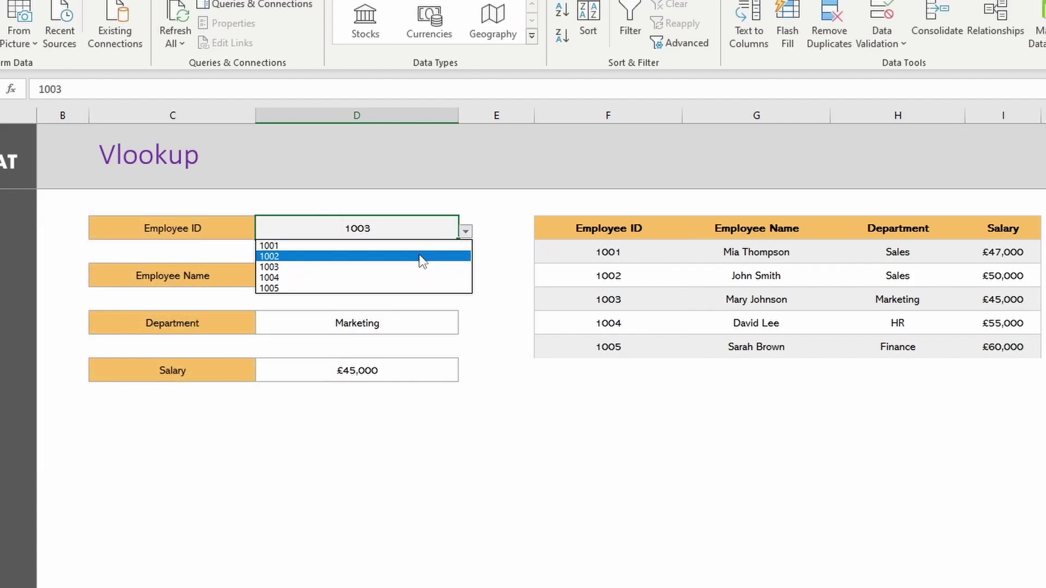
Enter ID 1006 in F9 and check whether the Employee ID drop-down lists it
{"action": "key", "text": "Escape"}
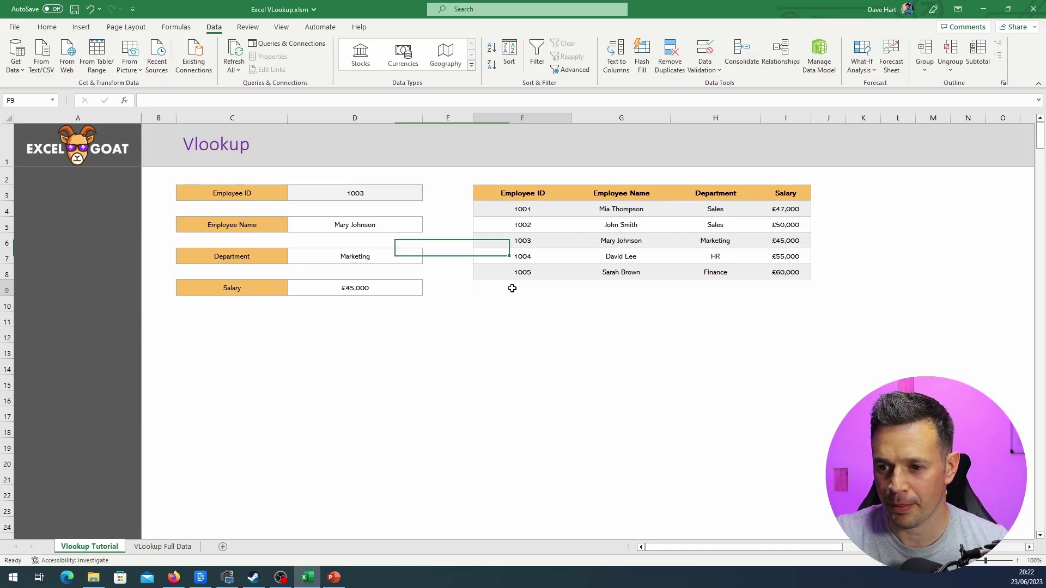
{"action": "left_click", "coordinate": [528, 289]}
{"action": "type", "text": "1006"}
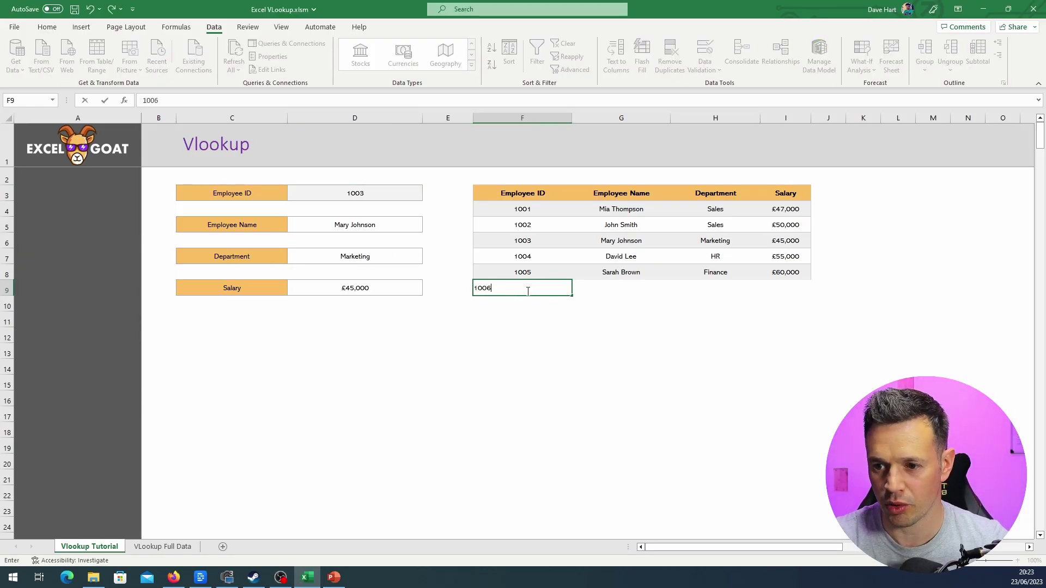
{"action": "key", "text": "Tab"}
{"action": "left_click", "coordinate": [414, 195]}
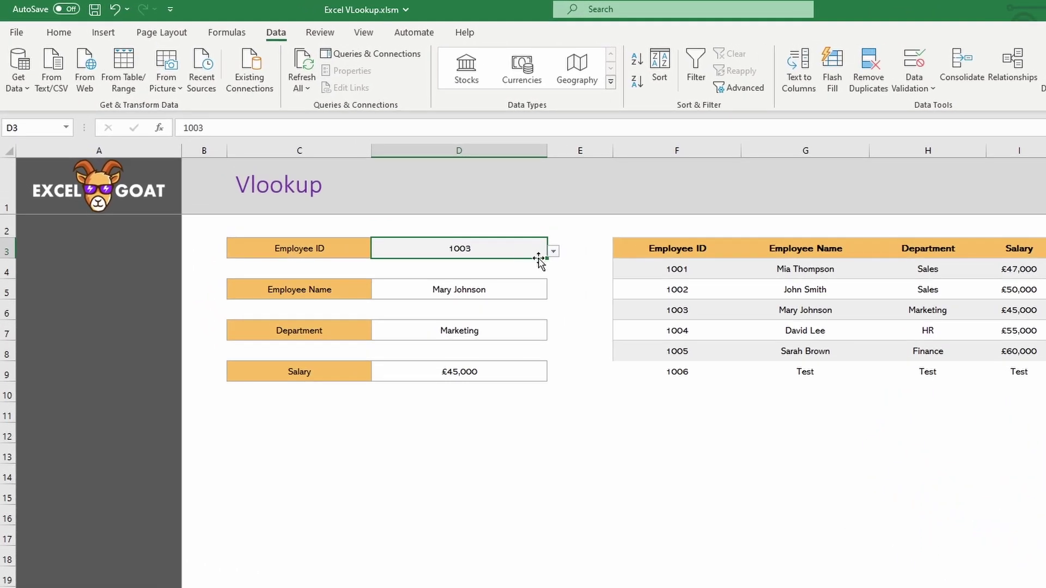
{"action": "left_click", "coordinate": [426, 194]}
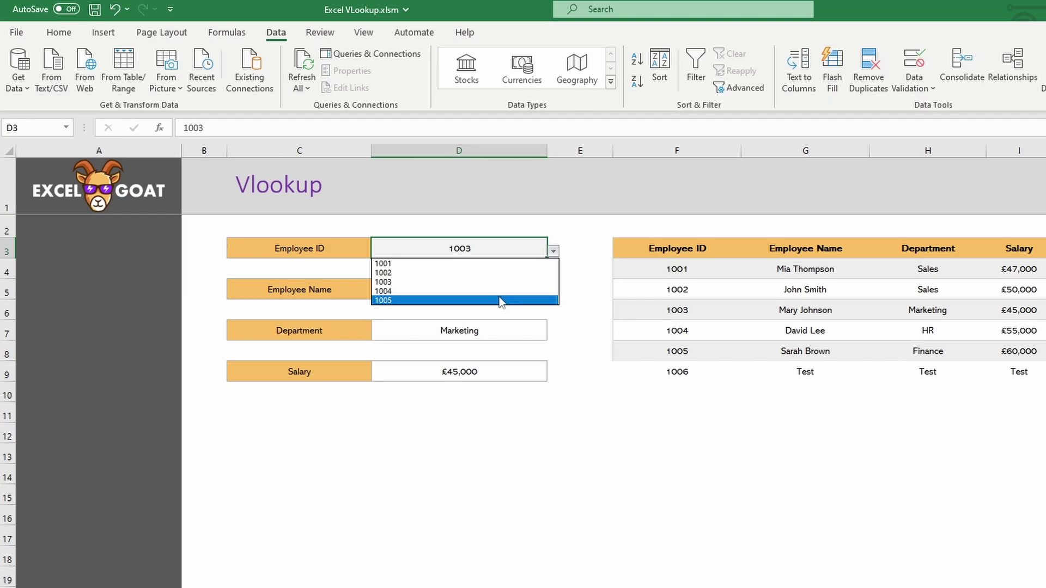
{"action": "left_click", "coordinate": [406, 239]}
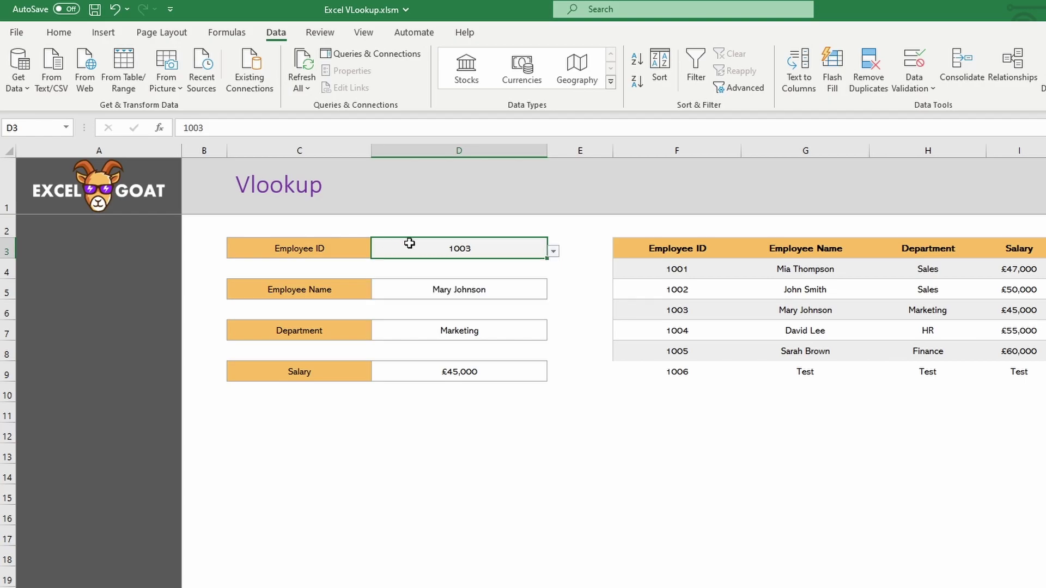
Extend the D3 validation list source to =$F$4:$F$9
{"action": "left_click", "coordinate": [914, 89]}
{"action": "left_click", "coordinate": [942, 105]}
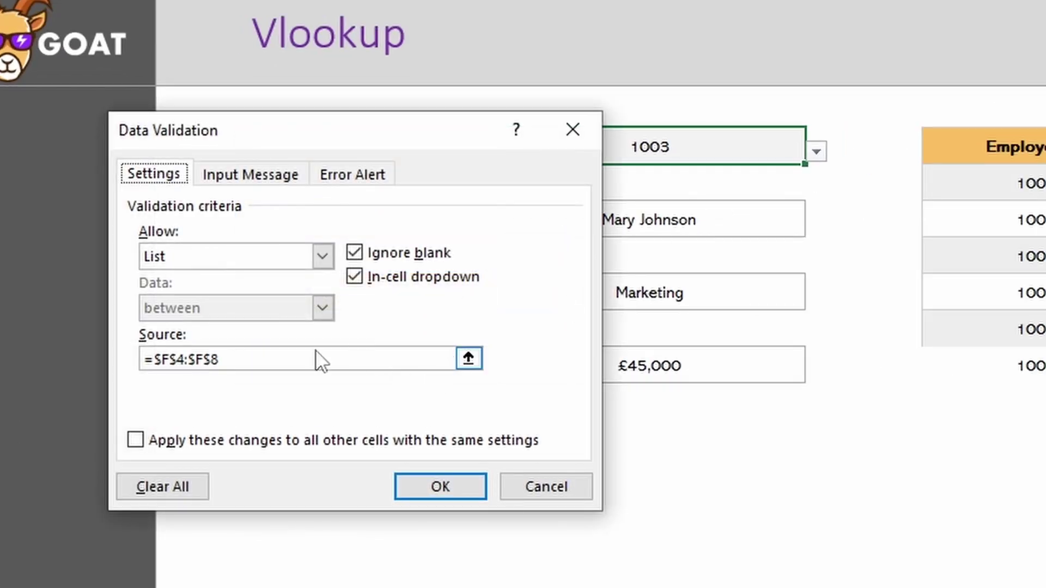
{"action": "left_click", "coordinate": [244, 362]}
{"action": "key", "text": "BackSpace"}
{"action": "type", "text": "9"}
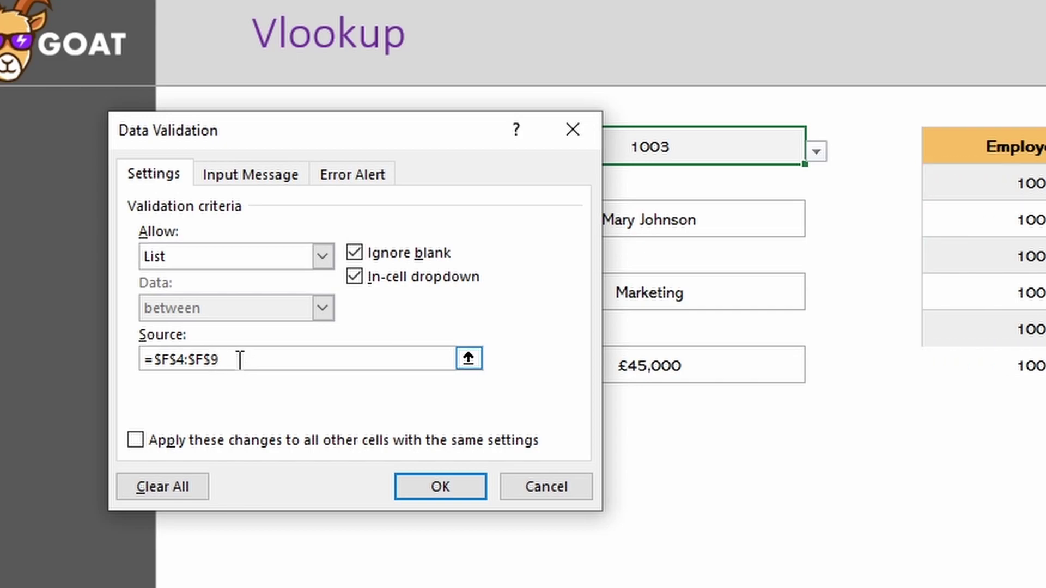
{"action": "key", "text": "Return"}
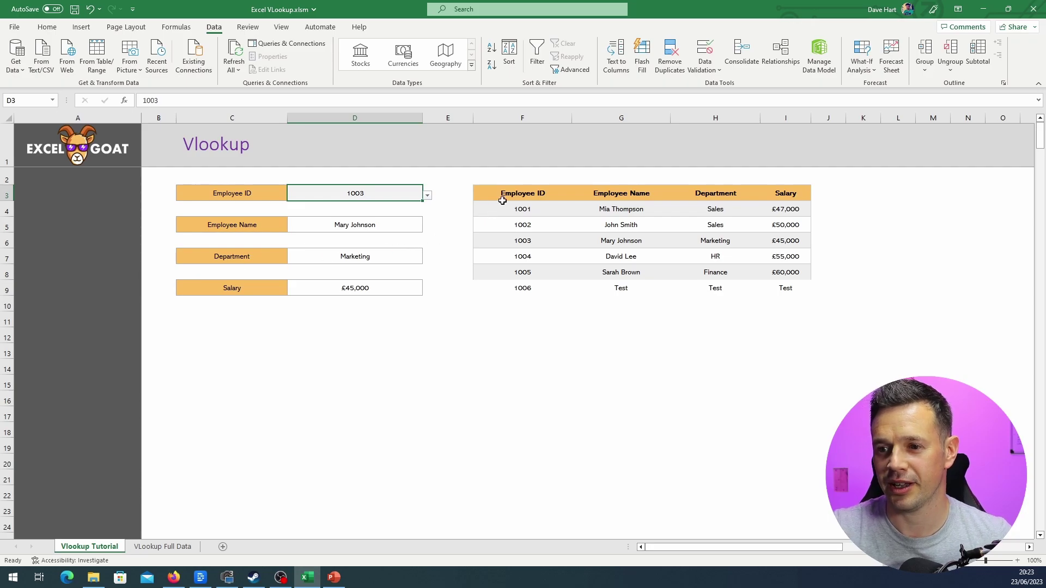
Convert the employee data F3:I9 into a table with headers
{"action": "left_click_drag", "start_coordinate": [507, 193], "coordinate": [795, 291]}
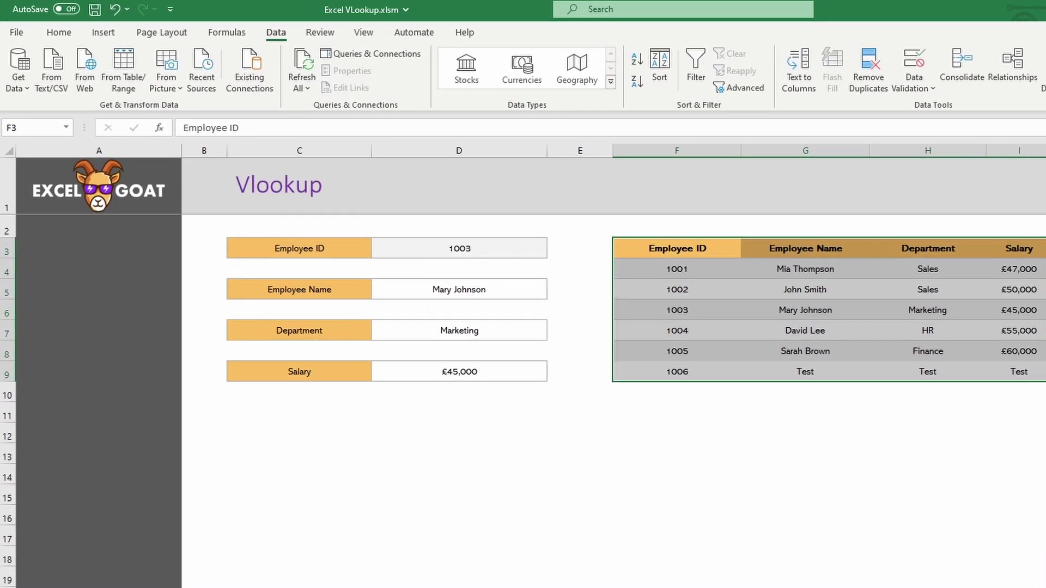
{"action": "left_click", "coordinate": [80, 27]}
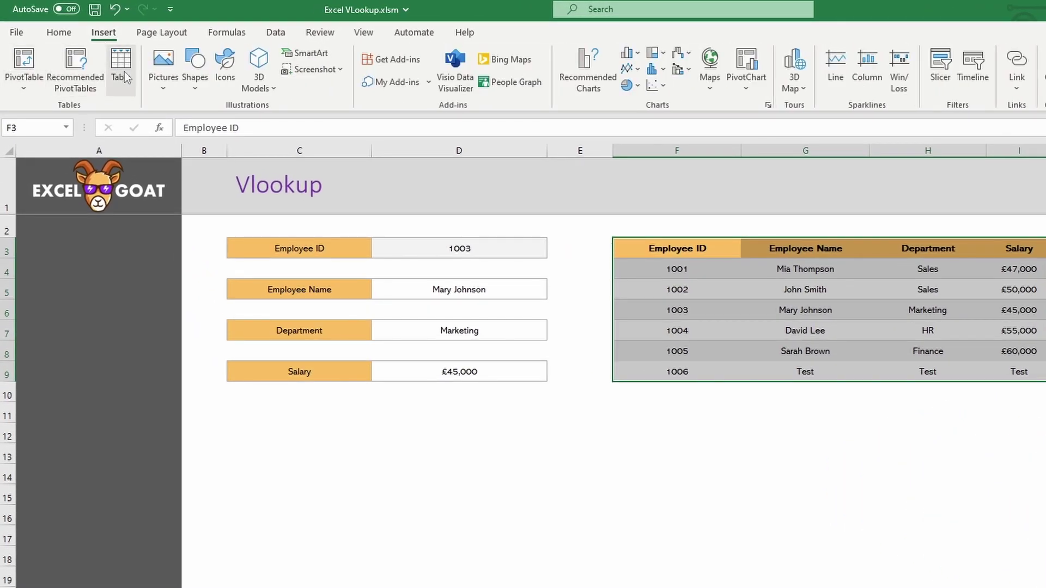
{"action": "left_click", "coordinate": [123, 70]}
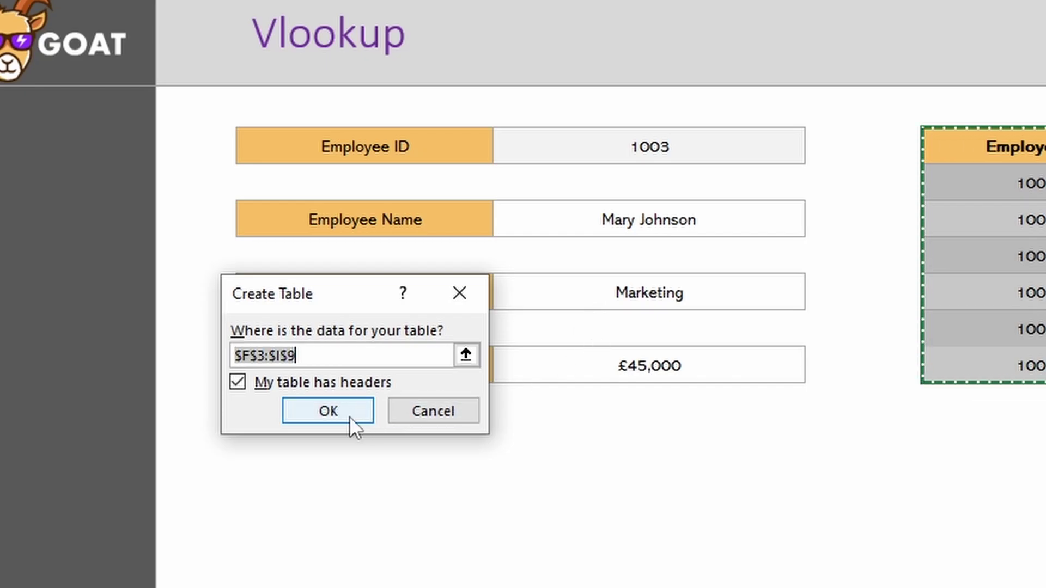
{"action": "left_click", "coordinate": [348, 416]}
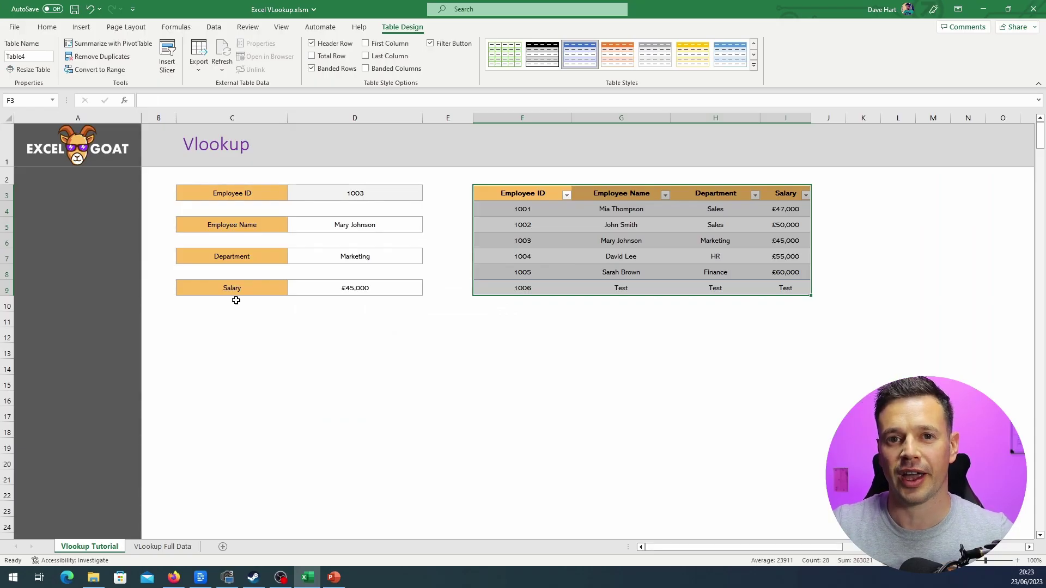
Add ID 1007 in F10 below the table and confirm it appears in D3's drop-down
{"action": "left_click", "coordinate": [403, 196]}
{"action": "left_click", "coordinate": [427, 195]}
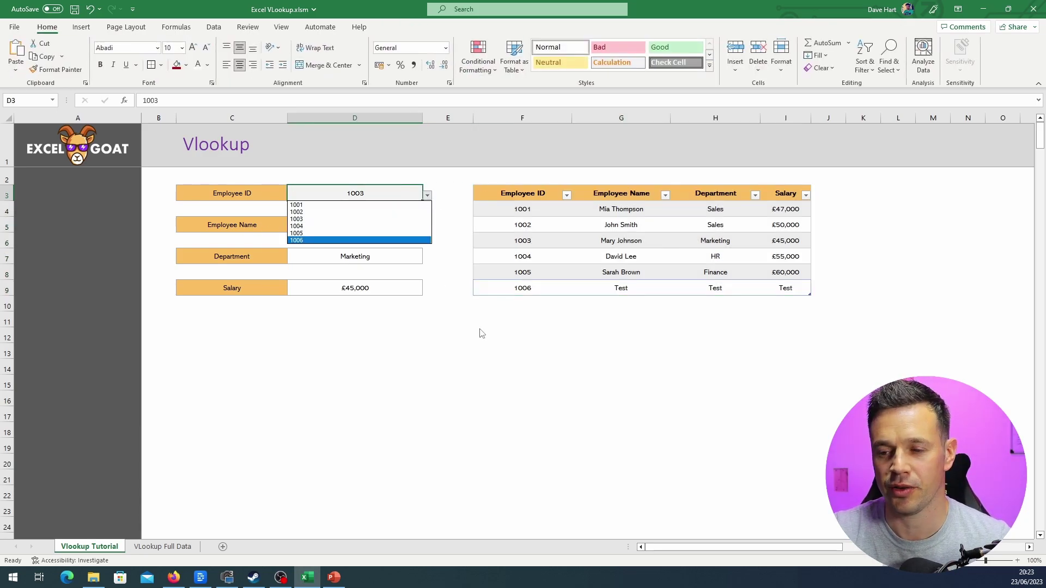
{"action": "left_click", "coordinate": [523, 303]}
{"action": "left_click", "coordinate": [524, 304]}
{"action": "type", "text": "1007"}
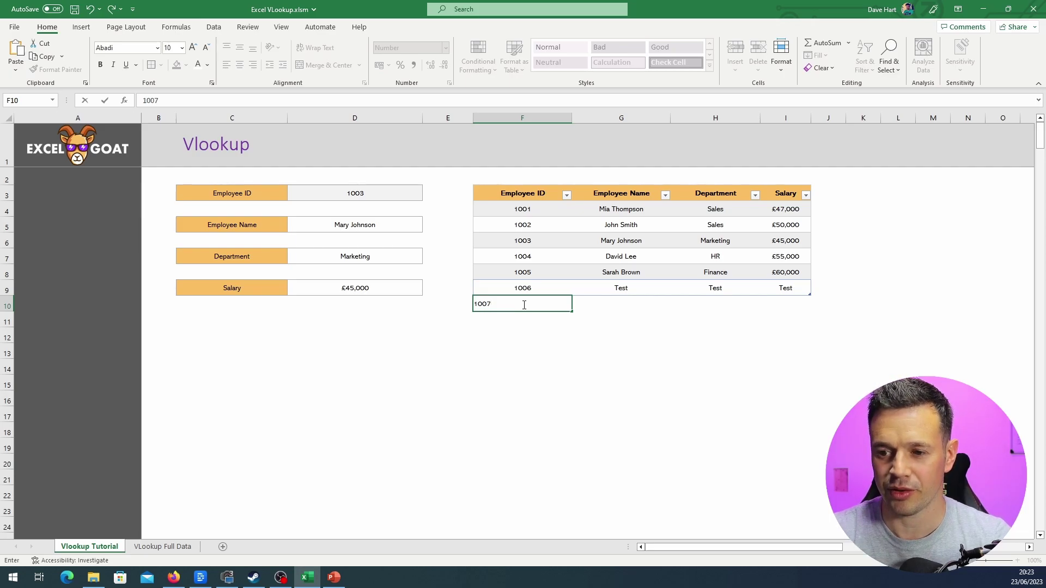
{"action": "key", "text": "Return"}
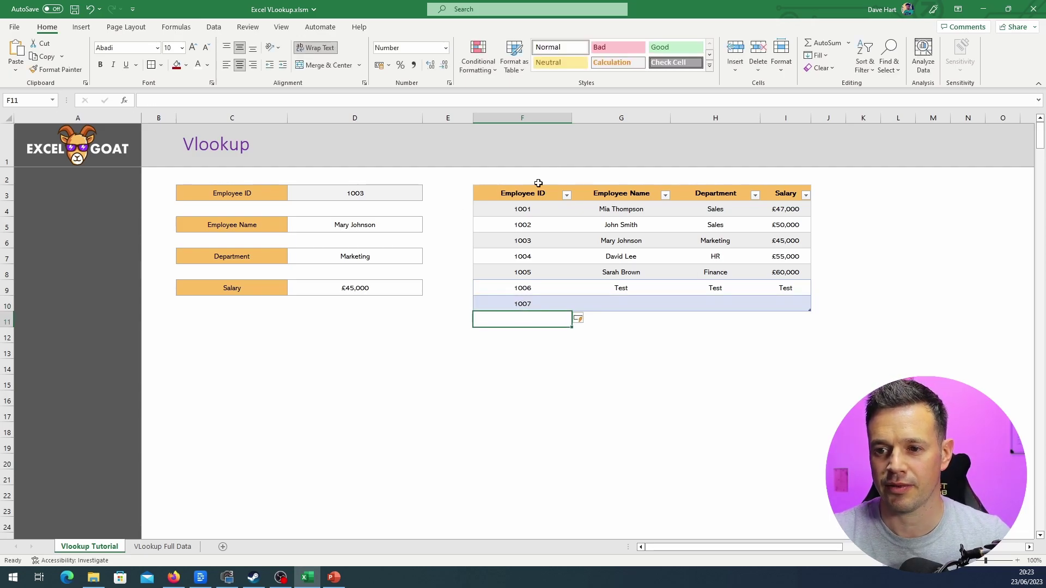
{"action": "left_click", "coordinate": [350, 195]}
{"action": "left_click", "coordinate": [427, 195]}
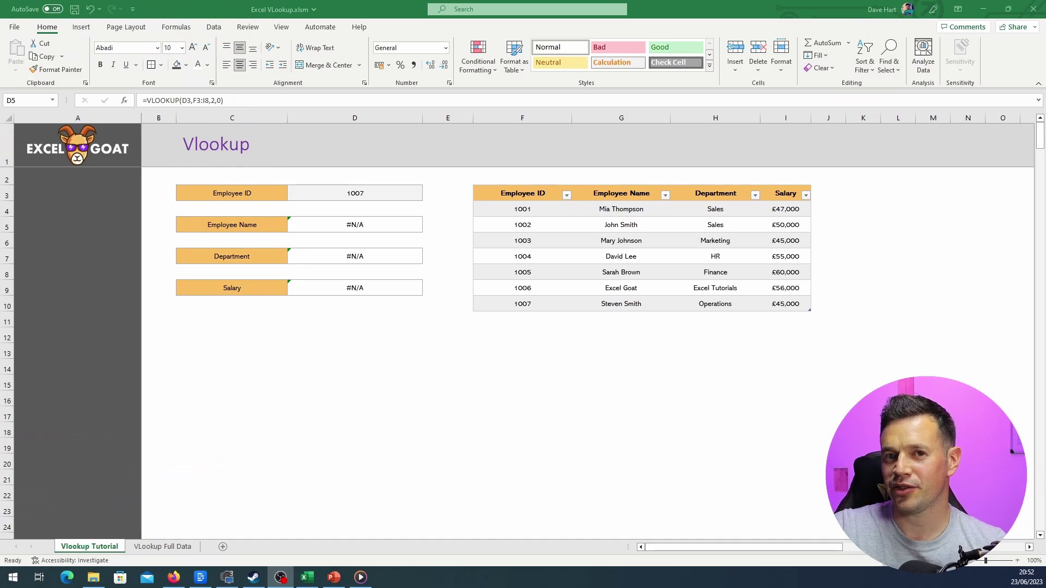
Replace F3:I8 in the D5 VLOOKUP with Table4[#All] so ID 1007 returns Steven Smith
{"action": "left_click_drag", "start_coordinate": [541, 210], "coordinate": [552, 303]}
{"action": "left_click", "coordinate": [412, 192]}
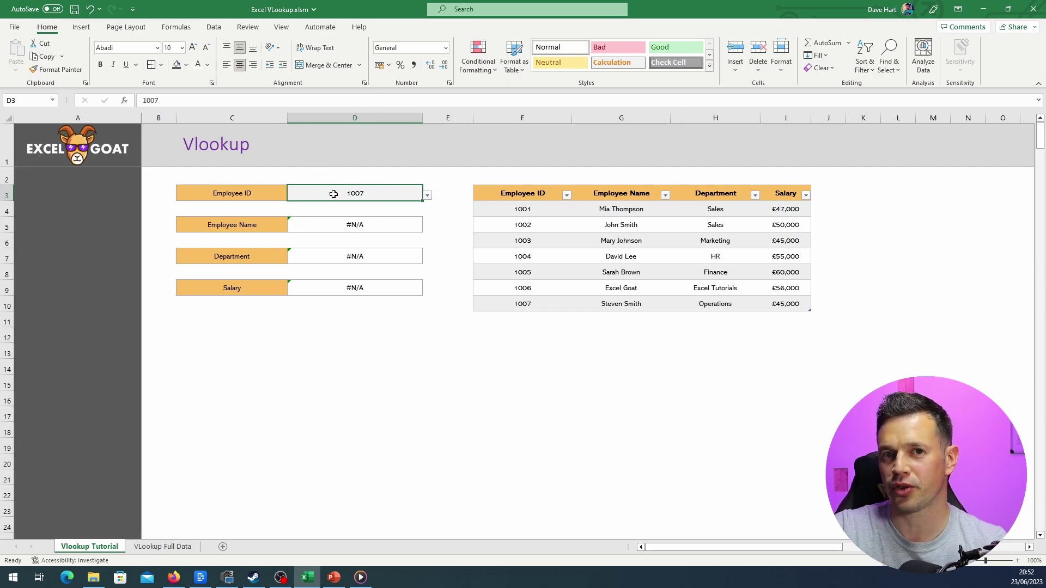
{"action": "left_click", "coordinate": [355, 225]}
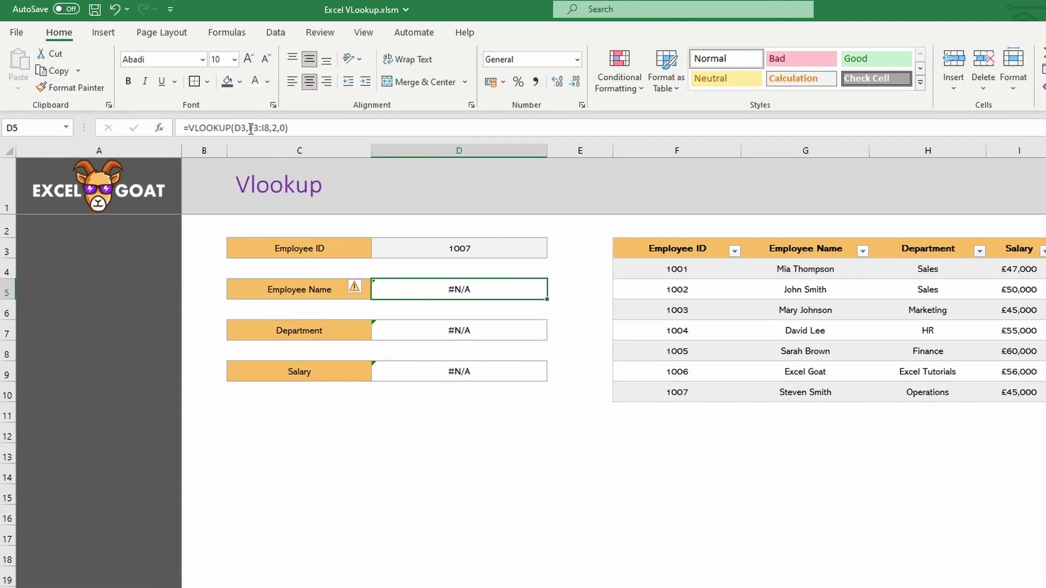
{"action": "left_click", "coordinate": [193, 100]}
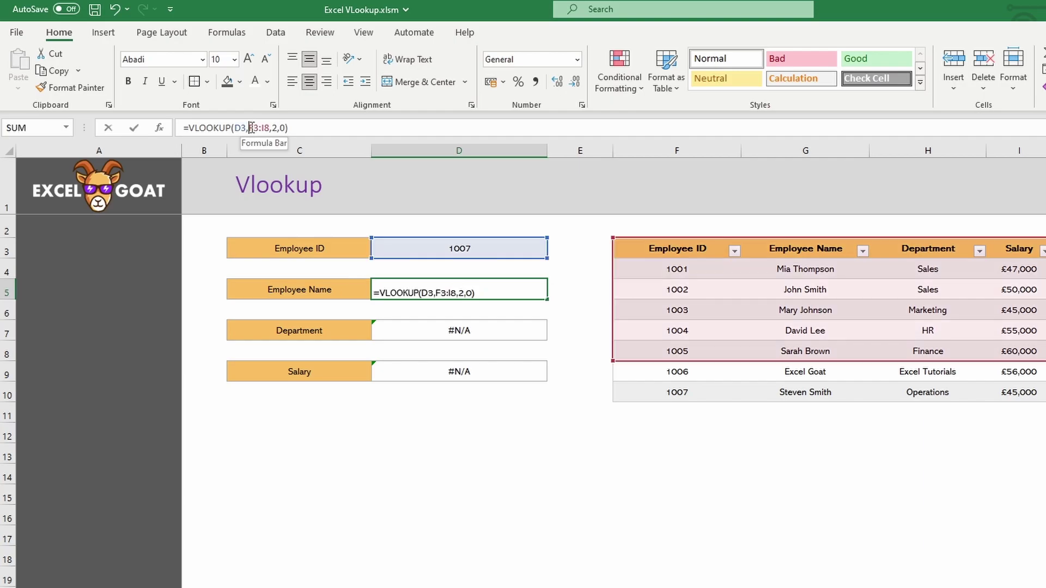
{"action": "left_click_drag", "start_coordinate": [249, 128], "coordinate": [270, 127]}
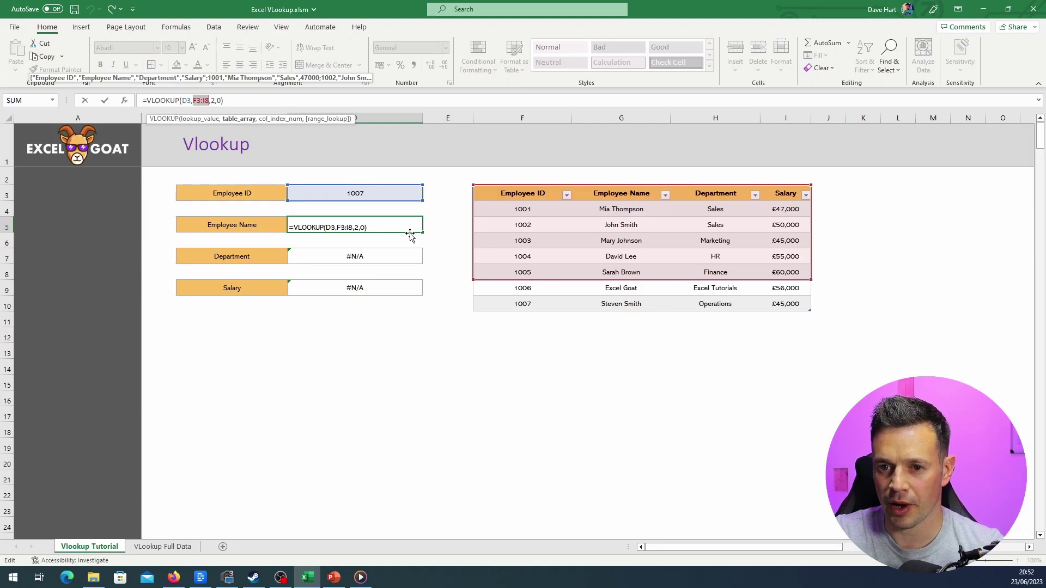
{"action": "key", "text": "Escape"}
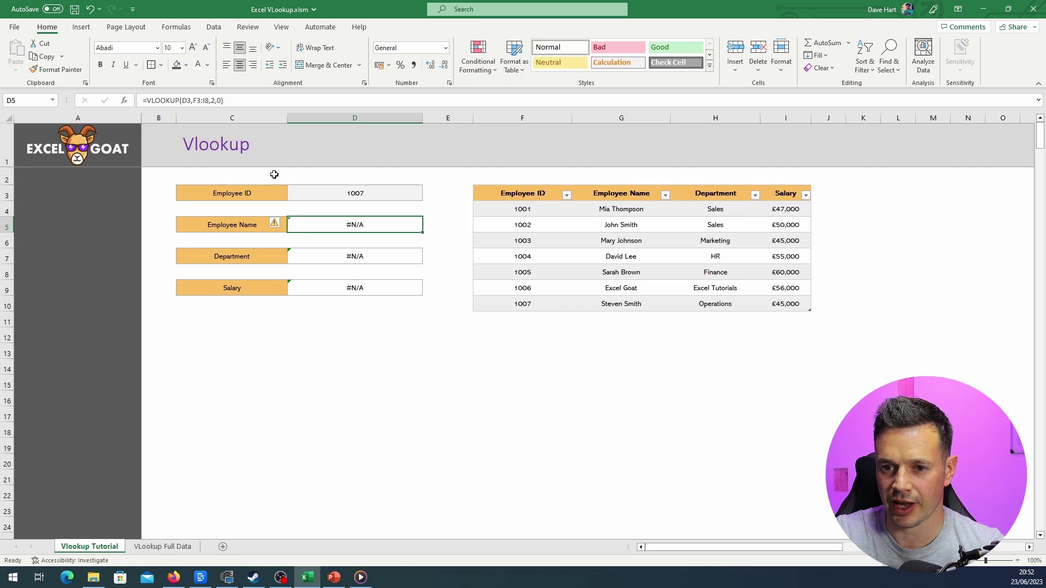
{"action": "left_click_drag", "start_coordinate": [194, 100], "coordinate": [210, 100]}
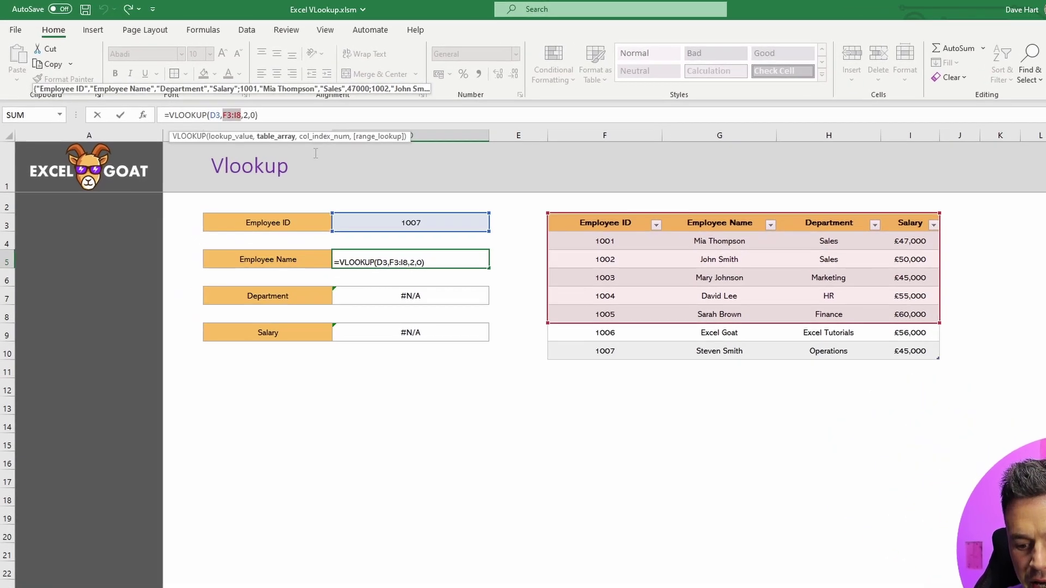
{"action": "key", "text": "BackSpace"}
{"action": "left_click_drag", "start_coordinate": [693, 251], "coordinate": [946, 386]}
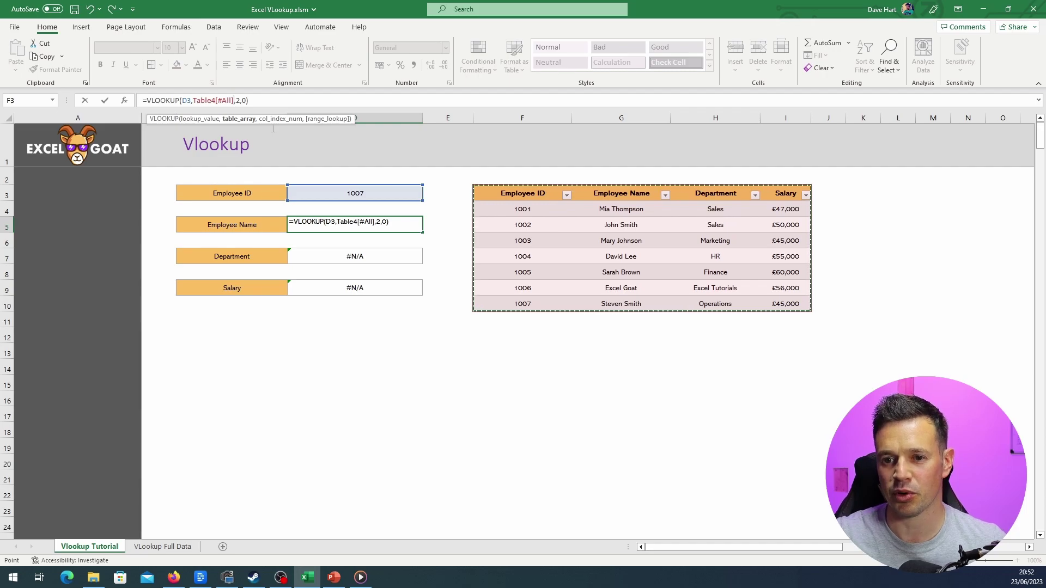
{"action": "key", "text": "Return"}
{"action": "left_click", "coordinate": [526, 317]}
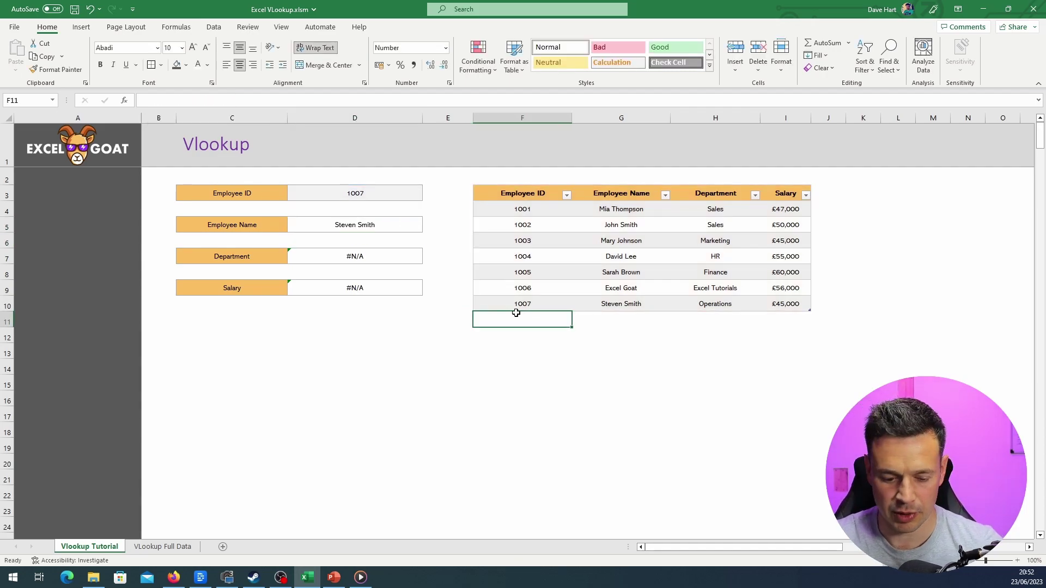
Add employee ID 1008 named Test User and select 1008 in the Employee ID drop-down
{"action": "type", "text": "1008"}
{"action": "key", "text": "Return"}
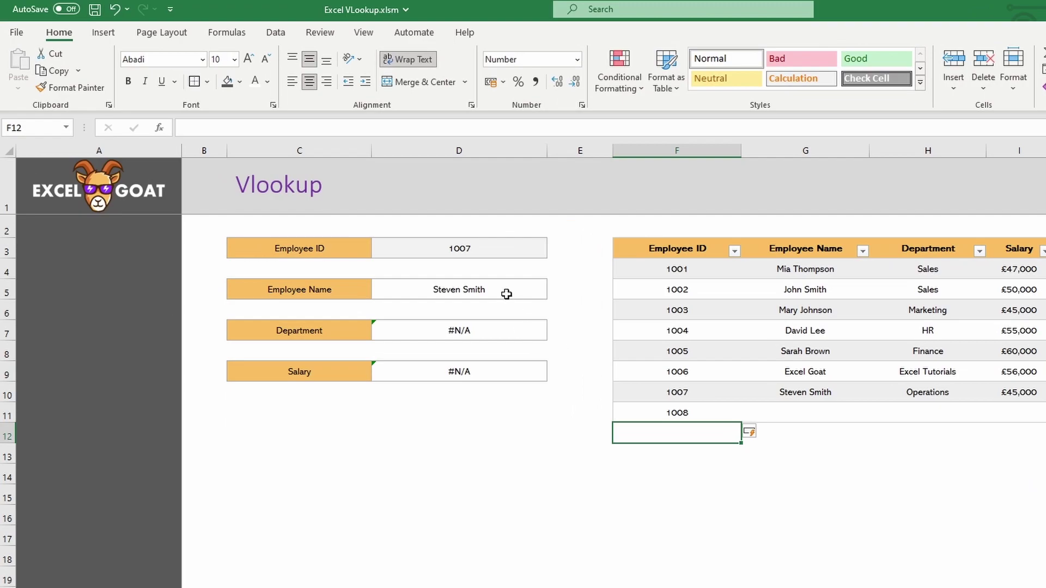
{"action": "left_click", "coordinate": [395, 193]}
{"action": "left_click", "coordinate": [427, 195]}
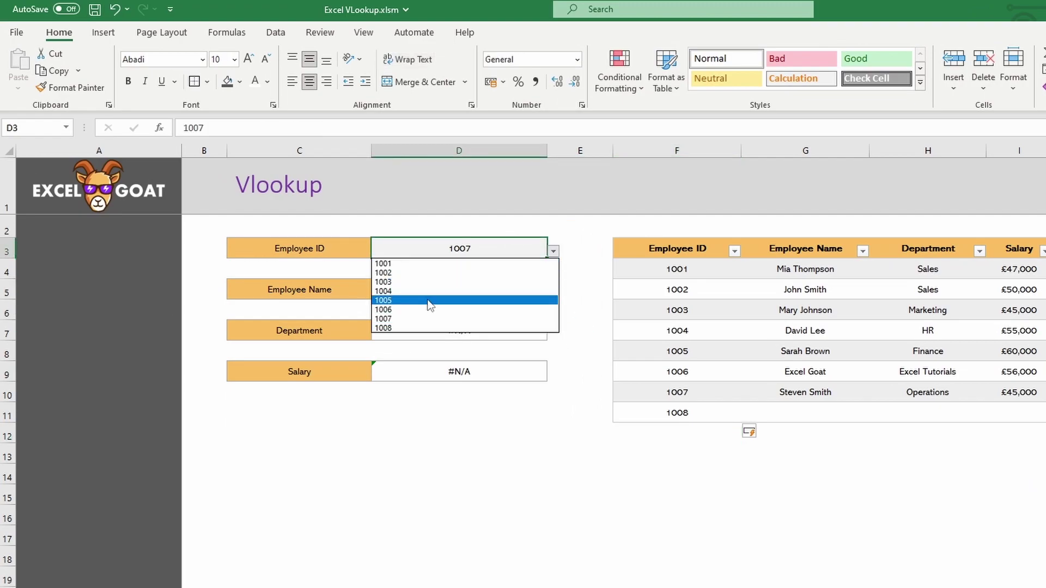
{"action": "left_click", "coordinate": [414, 328]}
{"action": "left_click", "coordinate": [492, 292]}
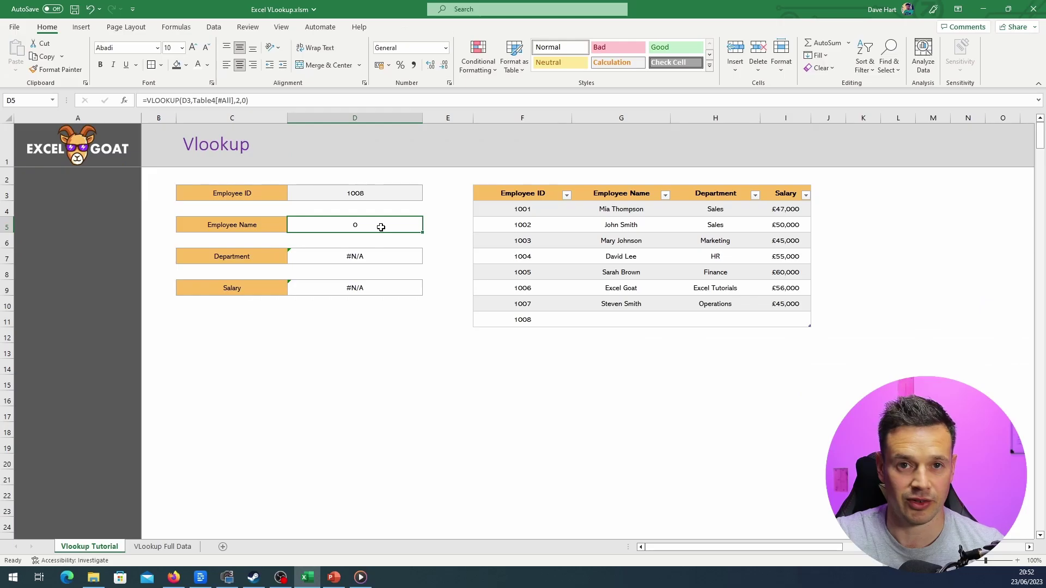
{"action": "left_click", "coordinate": [799, 412]}
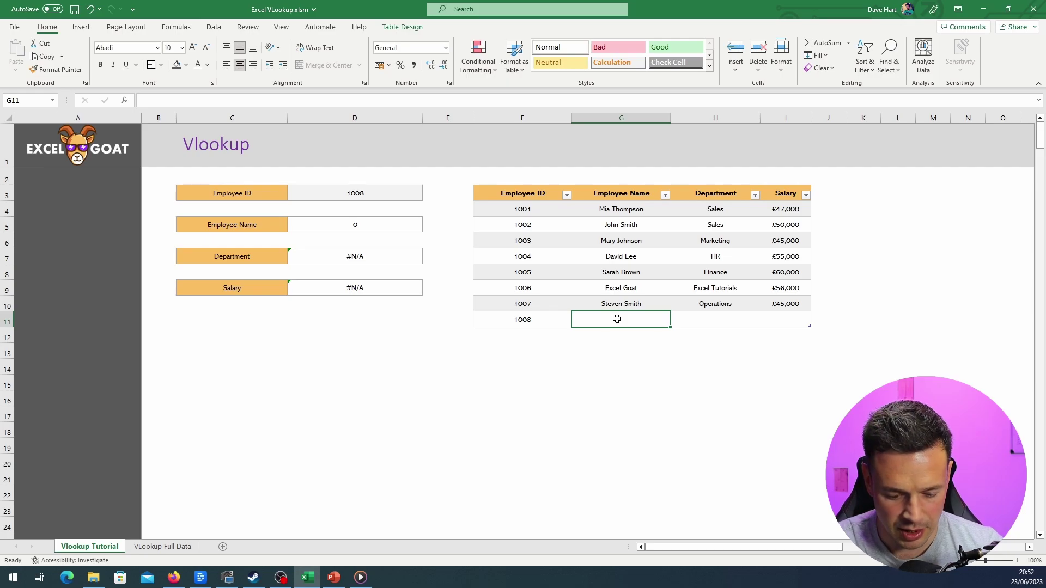
{"action": "type", "text": "Test User"}
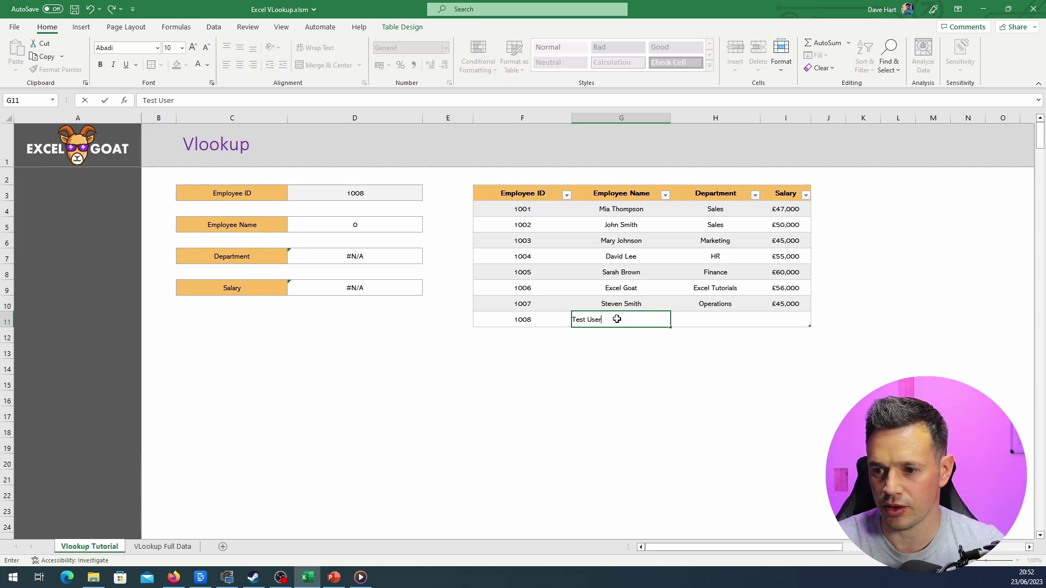
{"action": "key", "text": "Return"}
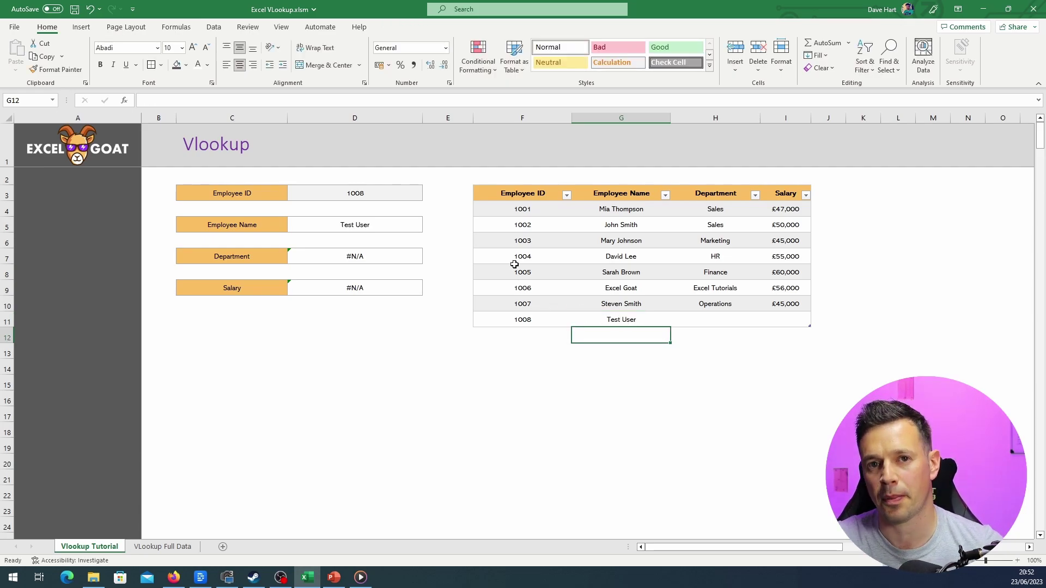
Set the Department lookup formula in D7 to return column 3
{"action": "left_click", "coordinate": [369, 224]}
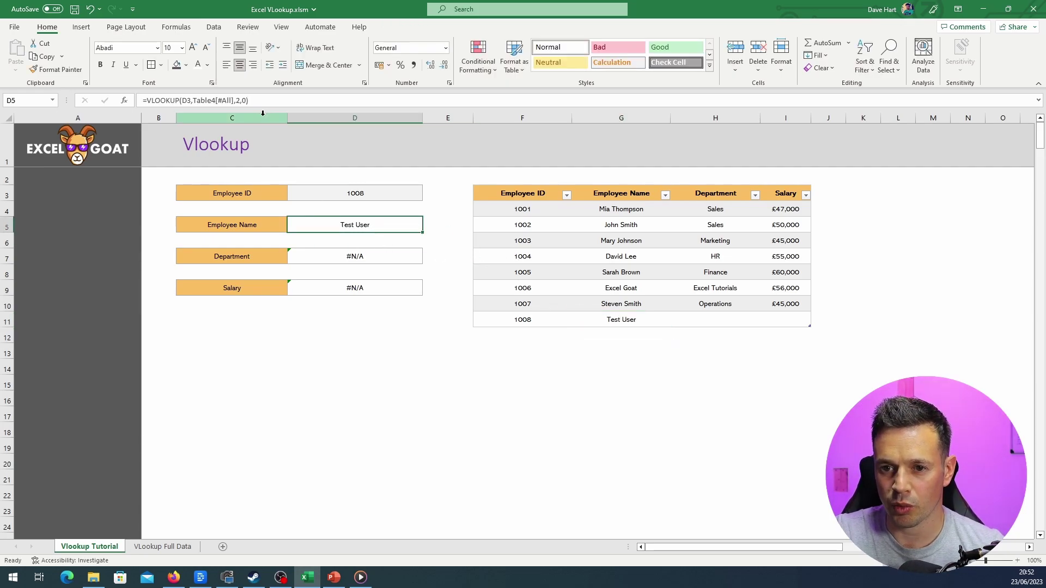
{"action": "key", "text": "F2"}
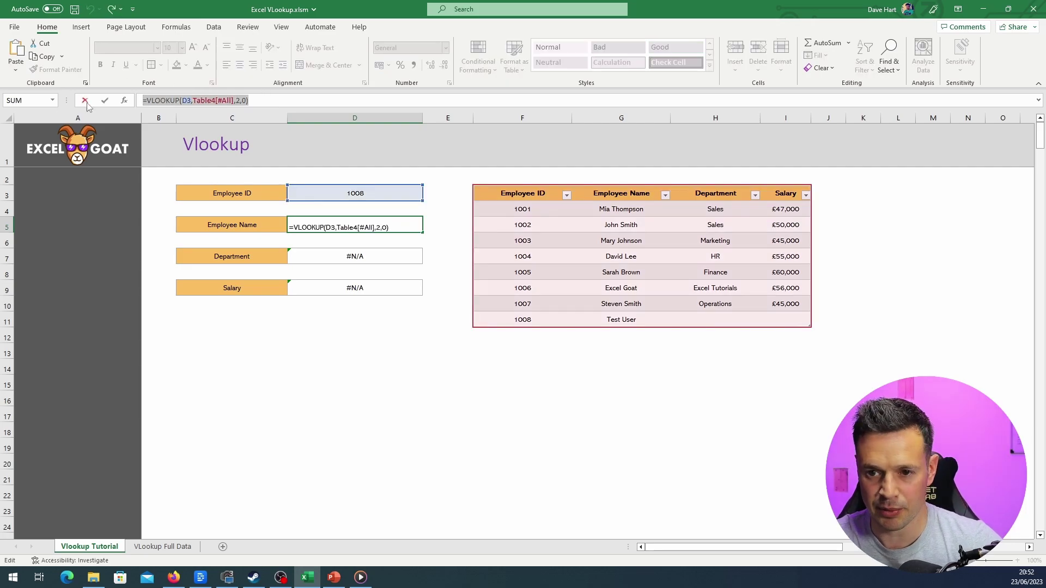
{"action": "key", "text": "Return"}
{"action": "left_click", "coordinate": [361, 267]}
{"action": "left_click", "coordinate": [361, 257]}
{"action": "key", "text": "F2"}
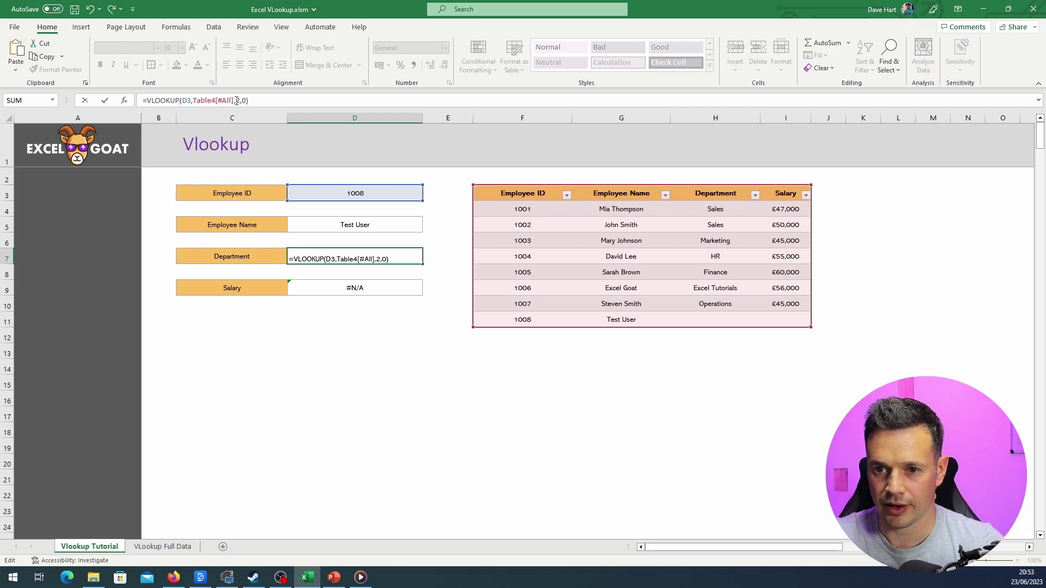
{"action": "left_click", "coordinate": [240, 101]}
{"action": "key", "text": "BackSpace"}
{"action": "type", "text": "3"}
{"action": "key", "text": "Return"}
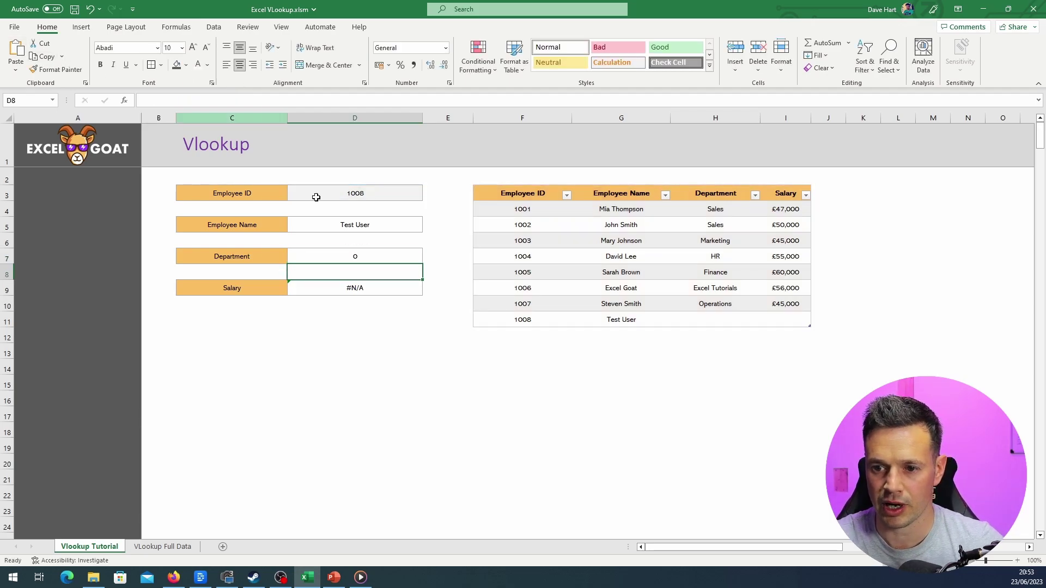
Set the Salary lookup formula in D9 to return column 4
{"action": "left_click", "coordinate": [366, 292]}
{"action": "key", "text": "F2"}
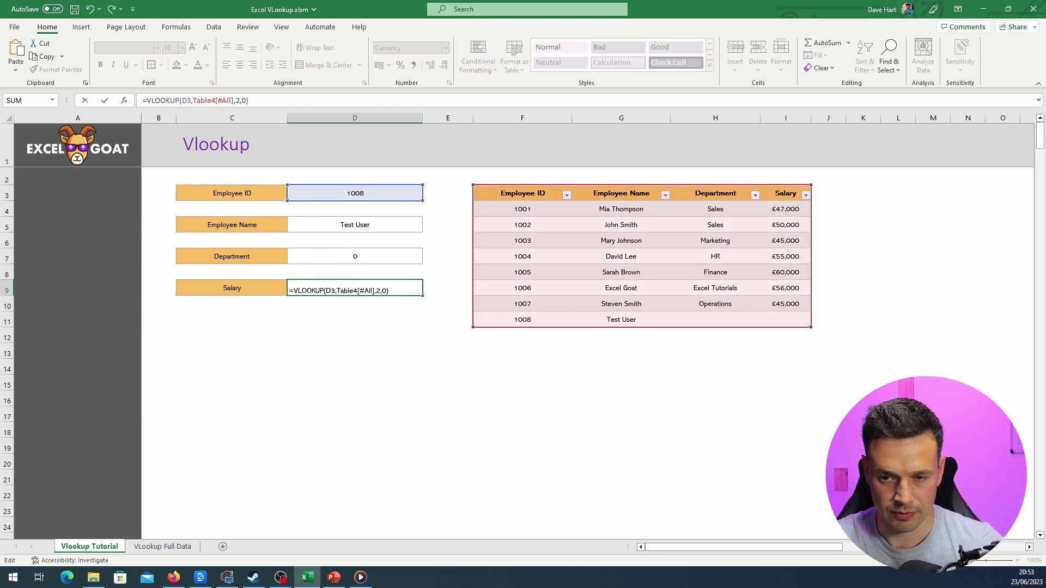
{"action": "left_click", "coordinate": [240, 101]}
{"action": "key", "text": "BackSpace"}
{"action": "type", "text": "4"}
{"action": "key", "text": "Return"}
Enter Finance as department and 10,000 as salary for employee 1008
{"action": "left_click", "coordinate": [709, 317]}
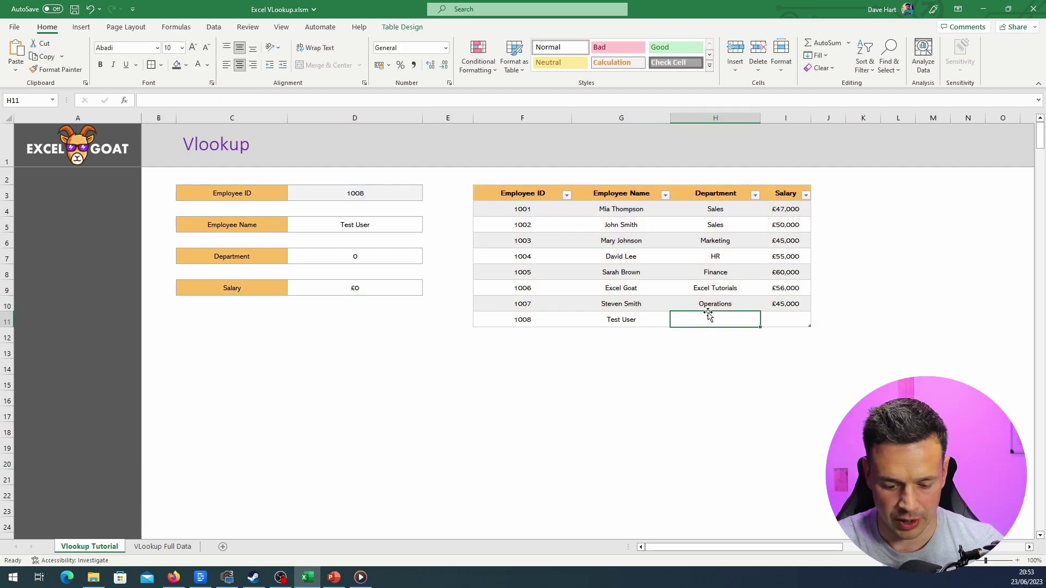
{"action": "type", "text": "Finance"}
{"action": "key", "text": "Return"}
{"action": "key", "text": "Up"}
{"action": "key", "text": "Right"}
{"action": "type", "text": "1"}
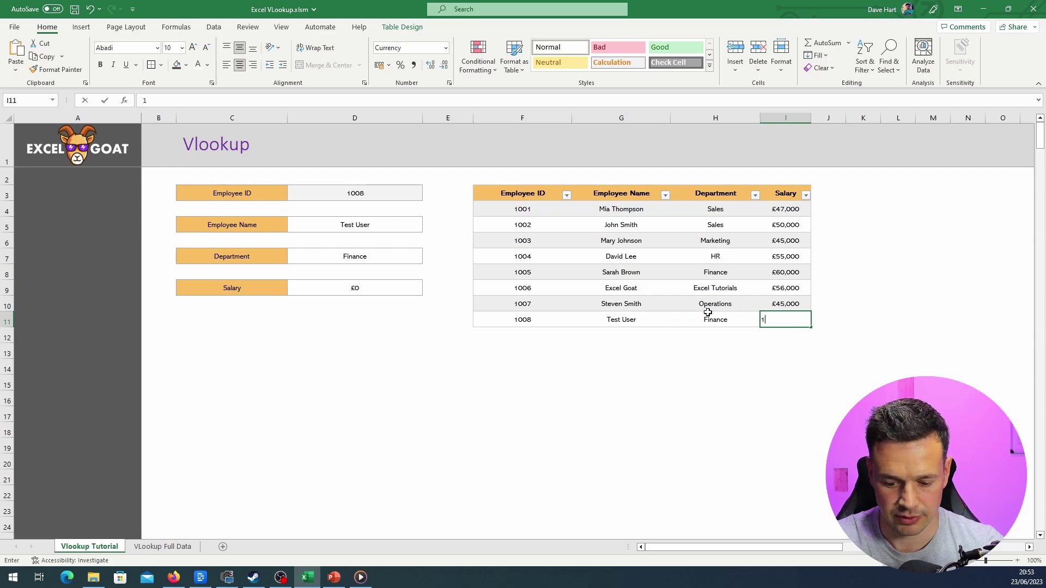
{"action": "type", "text": "0,000"}
{"action": "key", "text": "Return"}
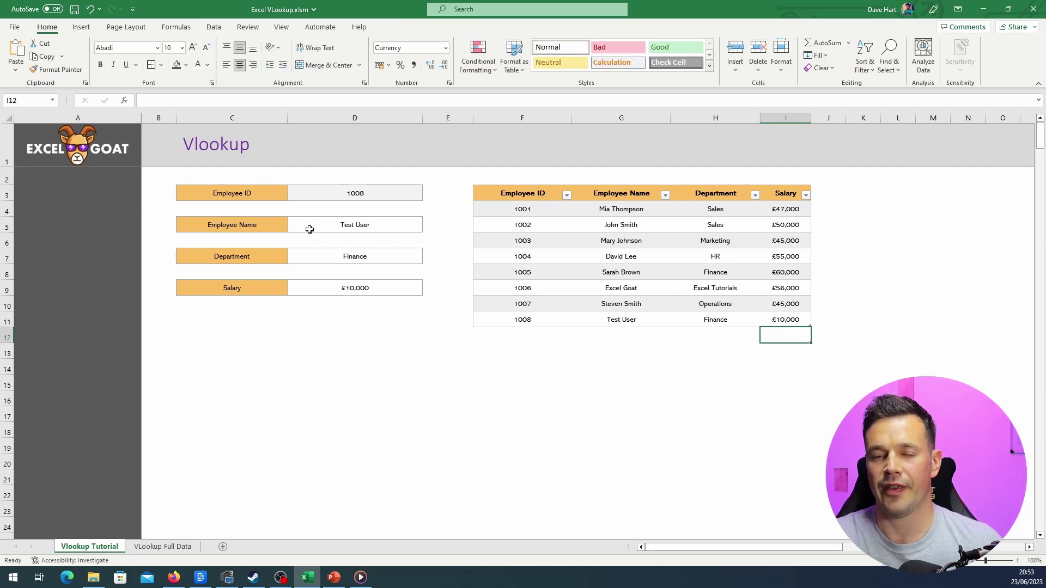
Add a table row for employee 1009: name abc, department test, salary 12000
{"action": "left_click", "coordinate": [522, 334]}
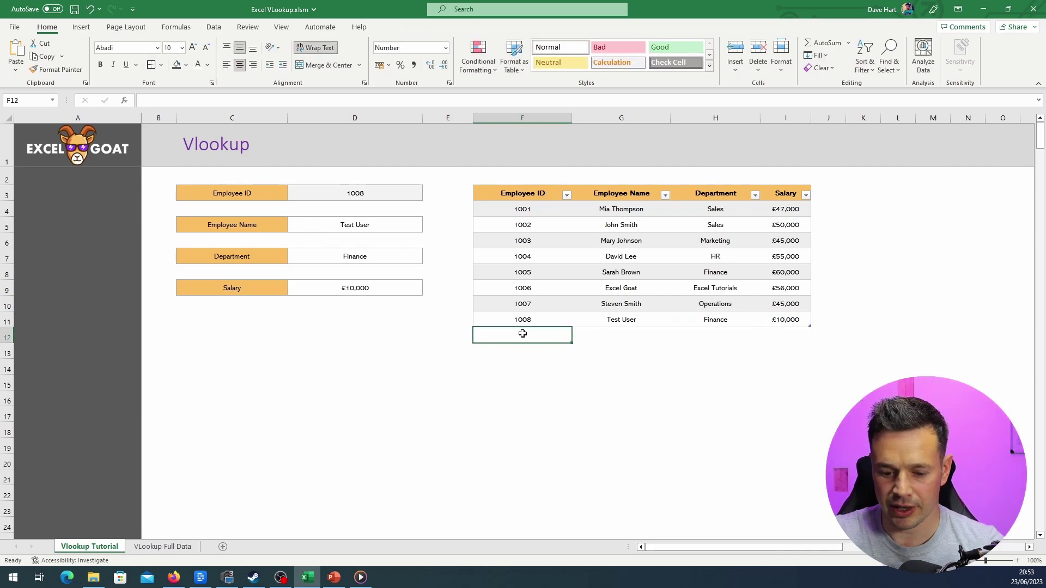
{"action": "type", "text": "1009"}
{"action": "key", "text": "Return"}
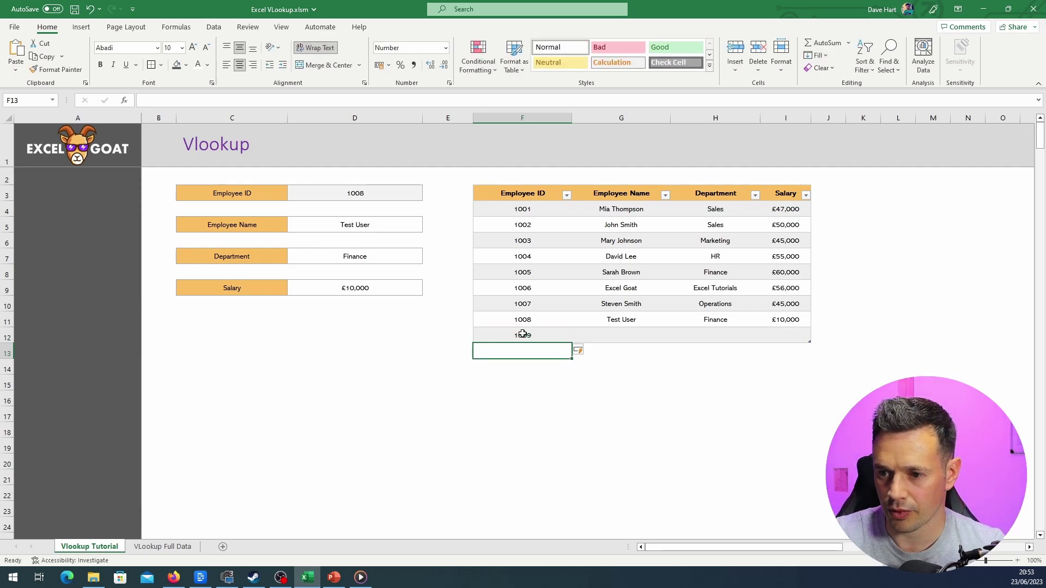
{"action": "key", "text": "Up"}
{"action": "key", "text": "Right"}
{"action": "type", "text": "abc"}
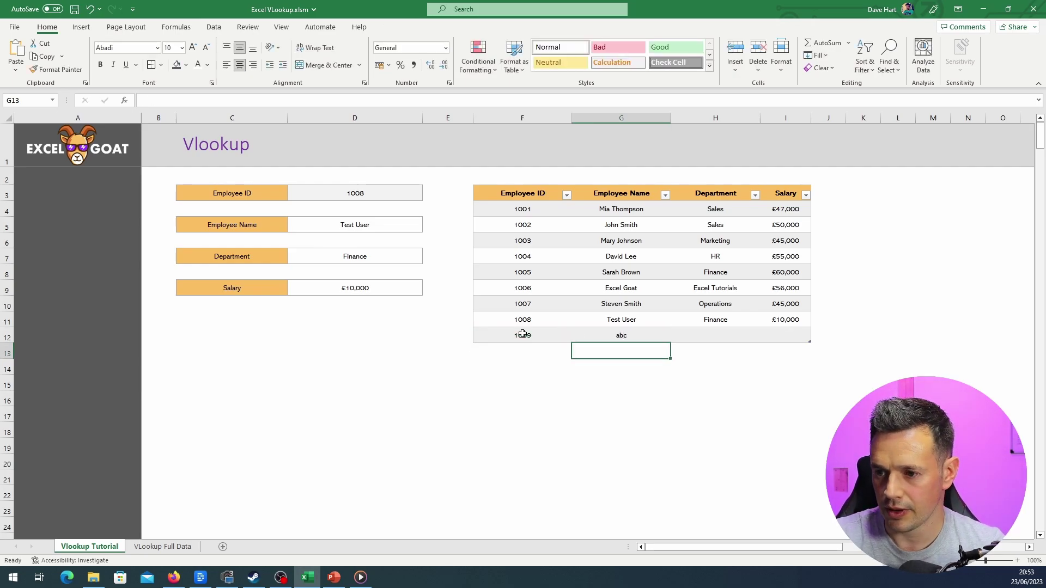
{"action": "key", "text": "Tab"}
{"action": "type", "text": "t"}
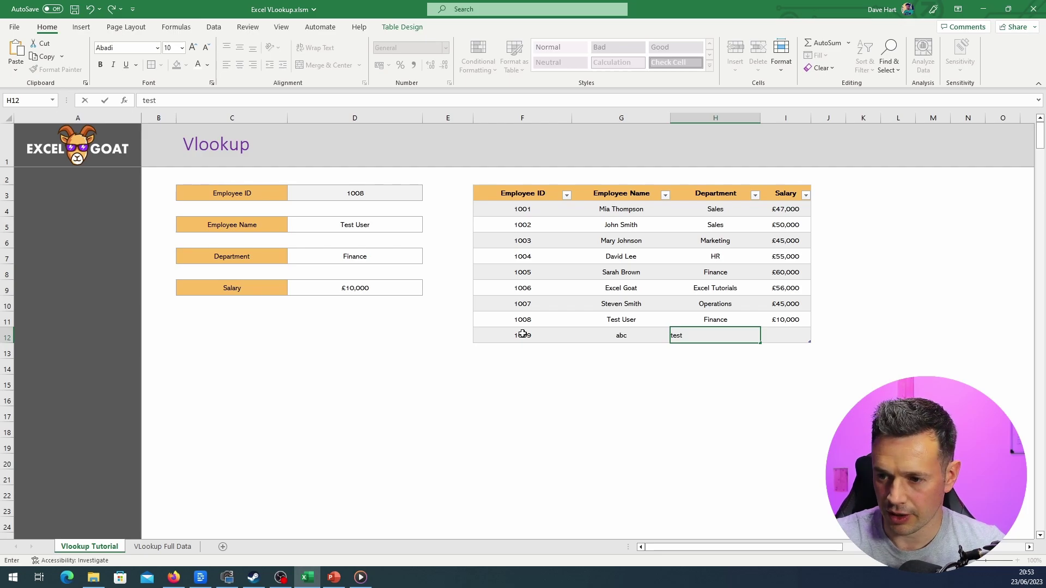
{"action": "type", "text": "est"}
{"action": "key", "text": "Tab"}
{"action": "type", "text": "12000"}
{"action": "key", "text": "Return"}
Choose 1009 from the Employee ID drop-down to load its record into the form
{"action": "left_click", "coordinate": [407, 196]}
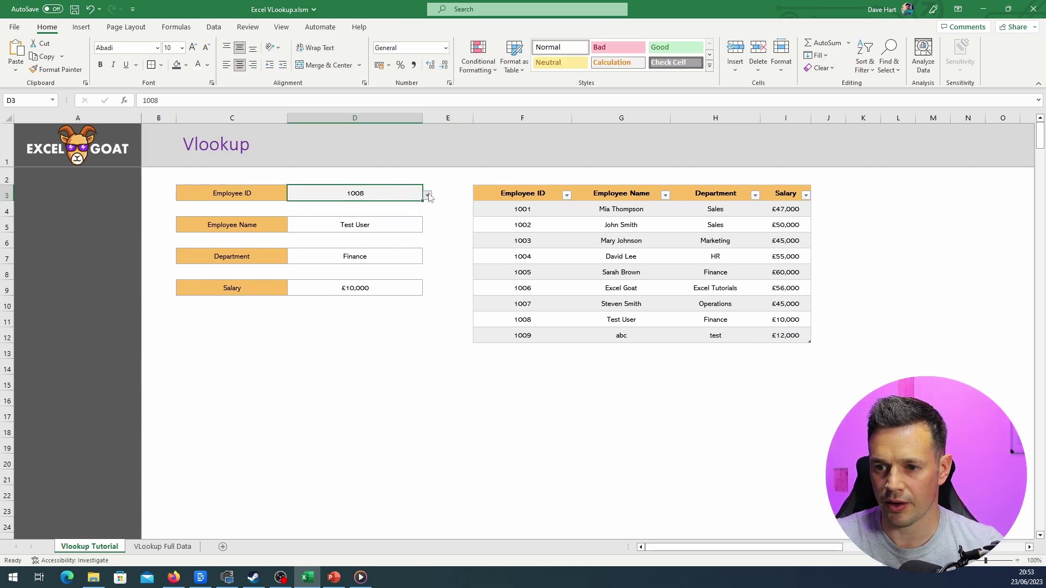
{"action": "left_click", "coordinate": [428, 195]}
{"action": "left_click", "coordinate": [332, 254]}
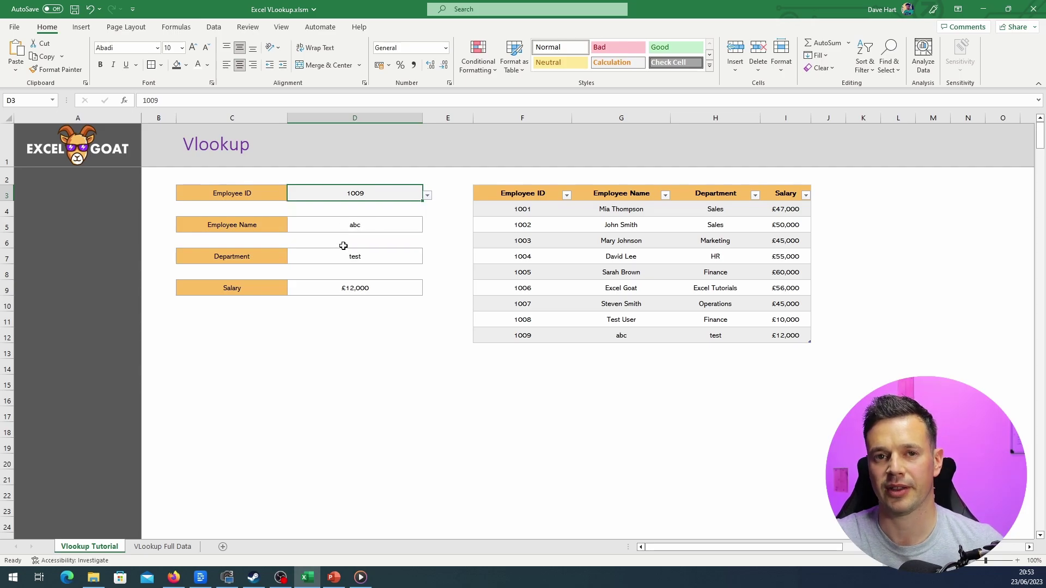
{"action": "left_click", "coordinate": [427, 195]}
{"action": "left_click", "coordinate": [427, 195]}
{"action": "left_click", "coordinate": [363, 226]}
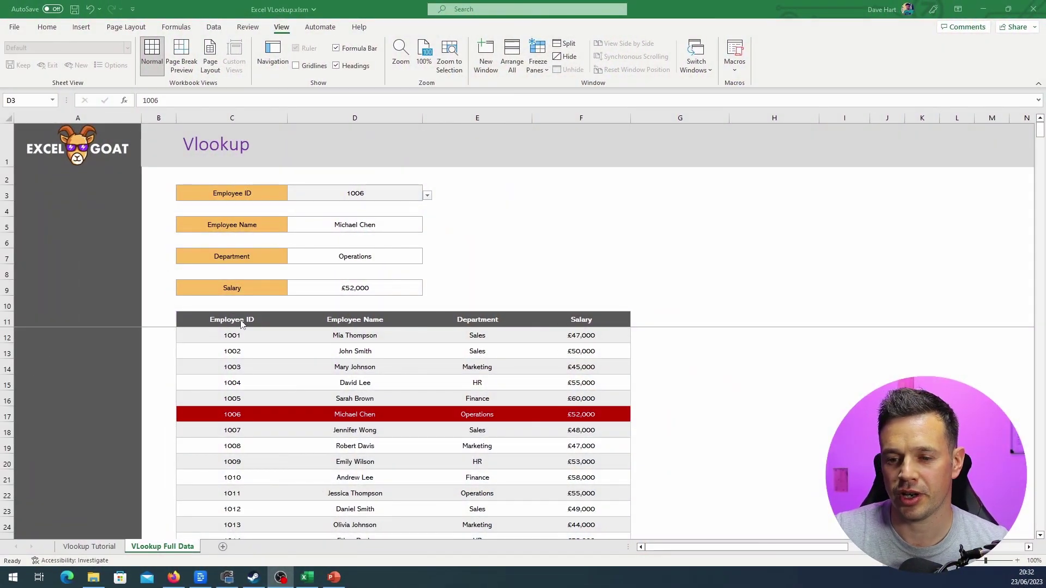
Choose employee ID 1003 from the D3 drop-down on the VLookup Full Data sheet
{"action": "scroll", "coordinate": [242, 324], "scroll_direction": "down", "scroll_amount": 10}
{"action": "scroll", "coordinate": [292, 369], "scroll_direction": "up", "scroll_amount": 10}
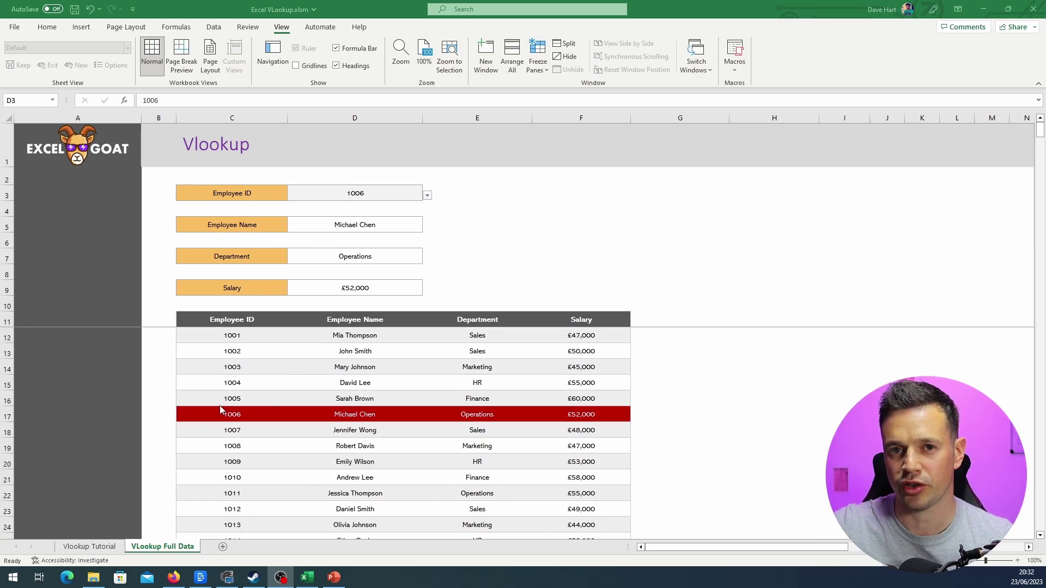
{"action": "left_click", "coordinate": [427, 197]}
{"action": "left_click", "coordinate": [428, 197]}
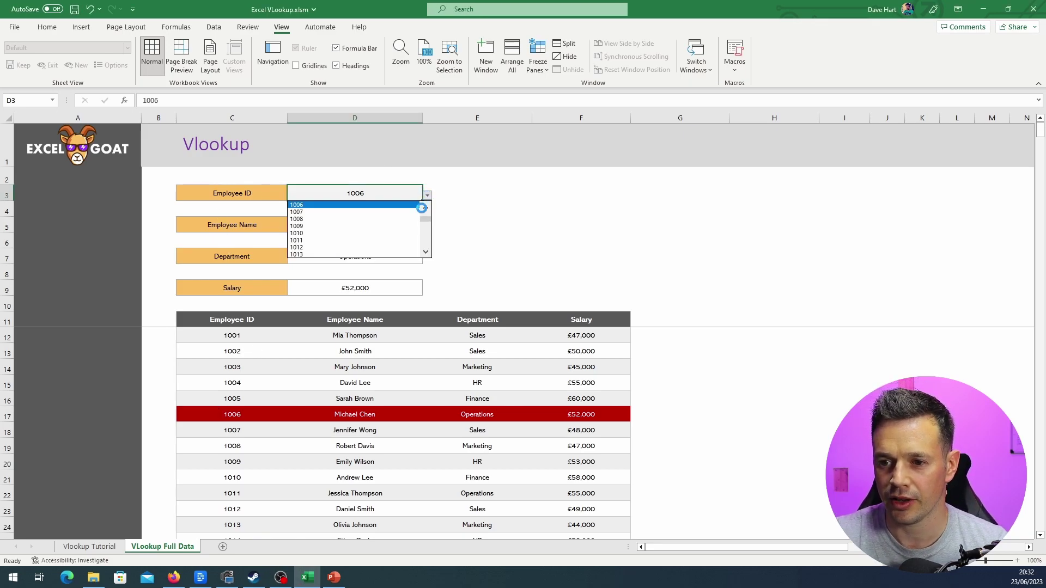
{"action": "left_click", "coordinate": [381, 209]}
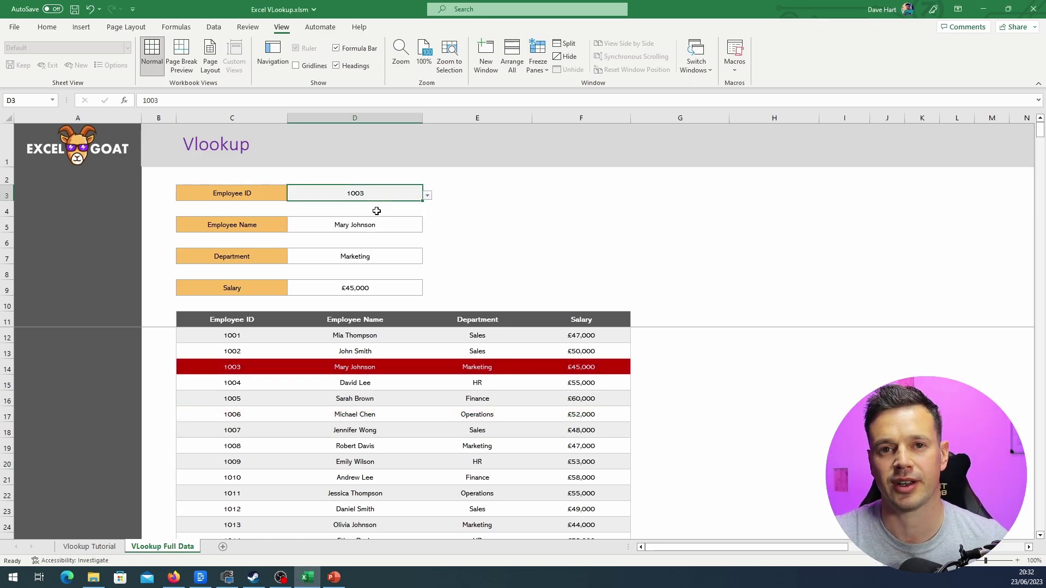
Switch the Employee ID to 1028 and scroll to its red highlighted table row
{"action": "left_click", "coordinate": [429, 198]}
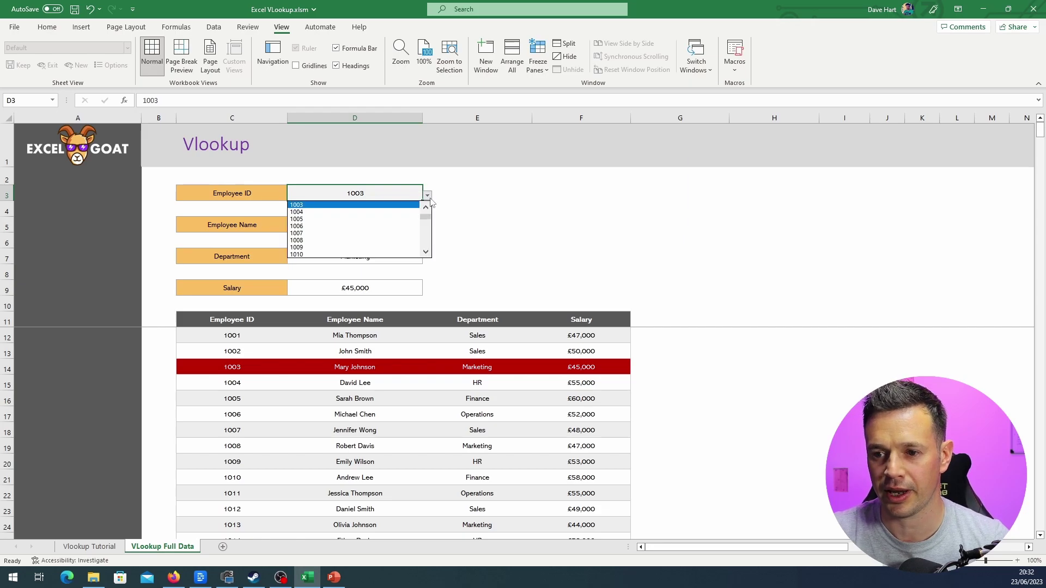
{"action": "left_click_drag", "start_coordinate": [425, 216], "coordinate": [426, 238]}
{"action": "left_click", "coordinate": [360, 237]}
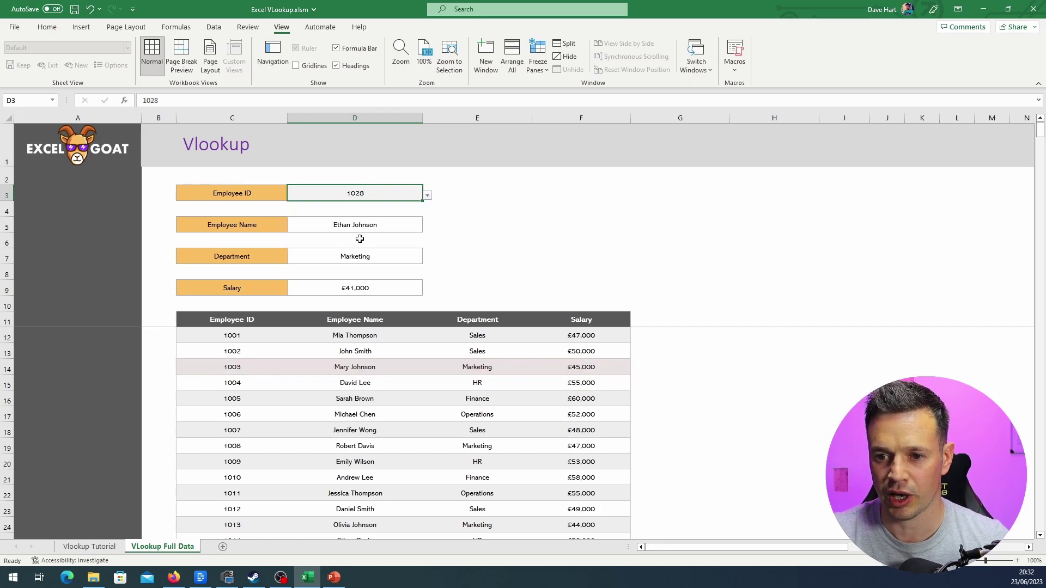
{"action": "scroll", "coordinate": [392, 360], "scroll_direction": "down", "scroll_amount": 8}
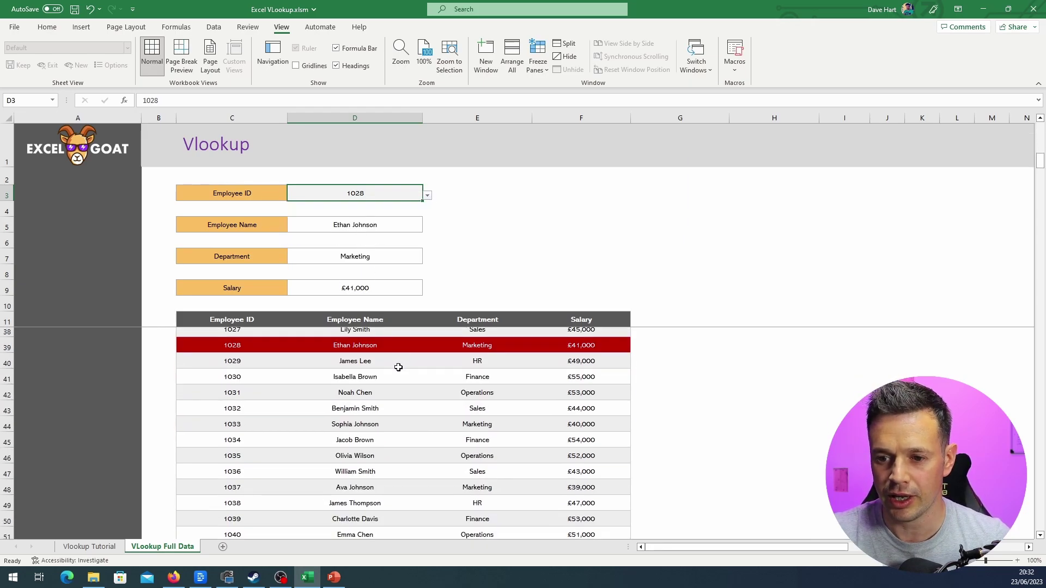